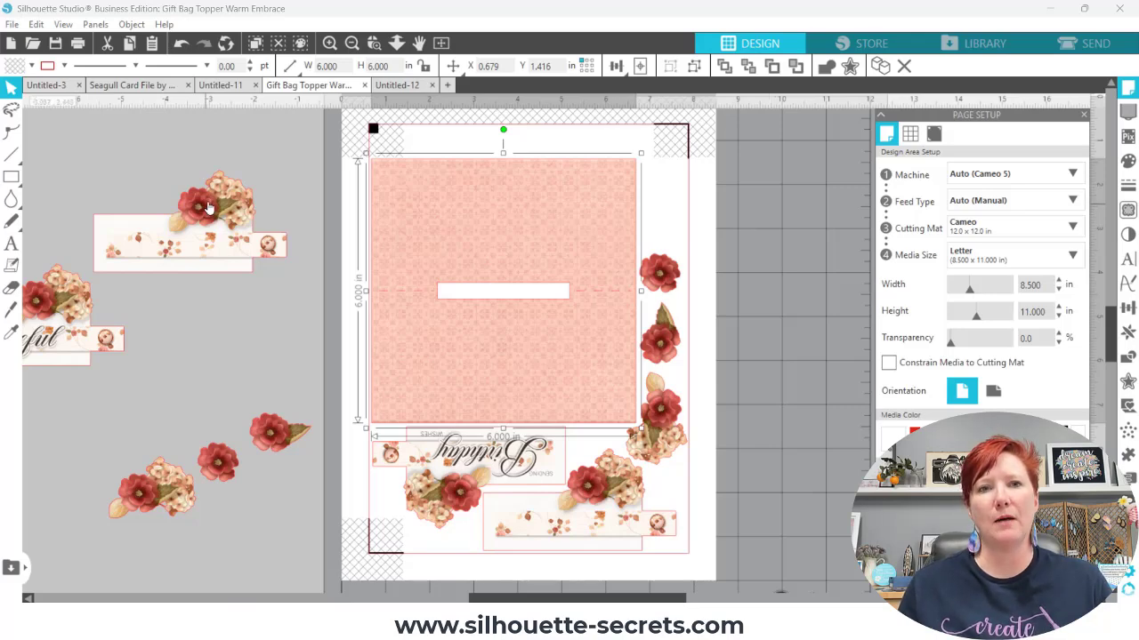
Zoom out to see the whole cutting mat
click(352, 44)
click(351, 45)
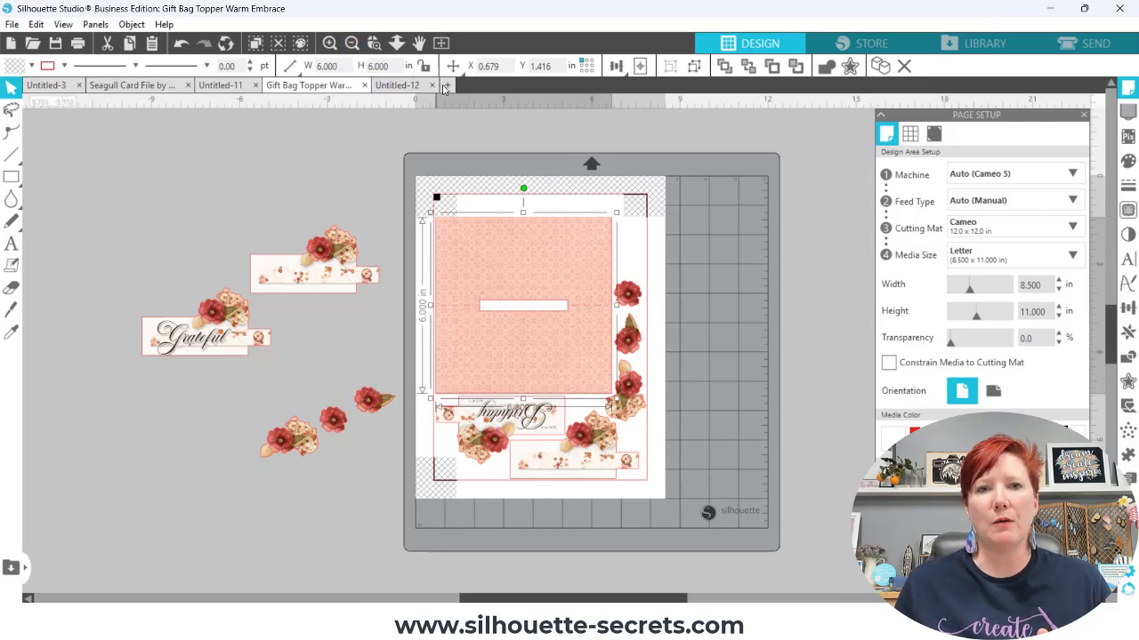
click(474, 293)
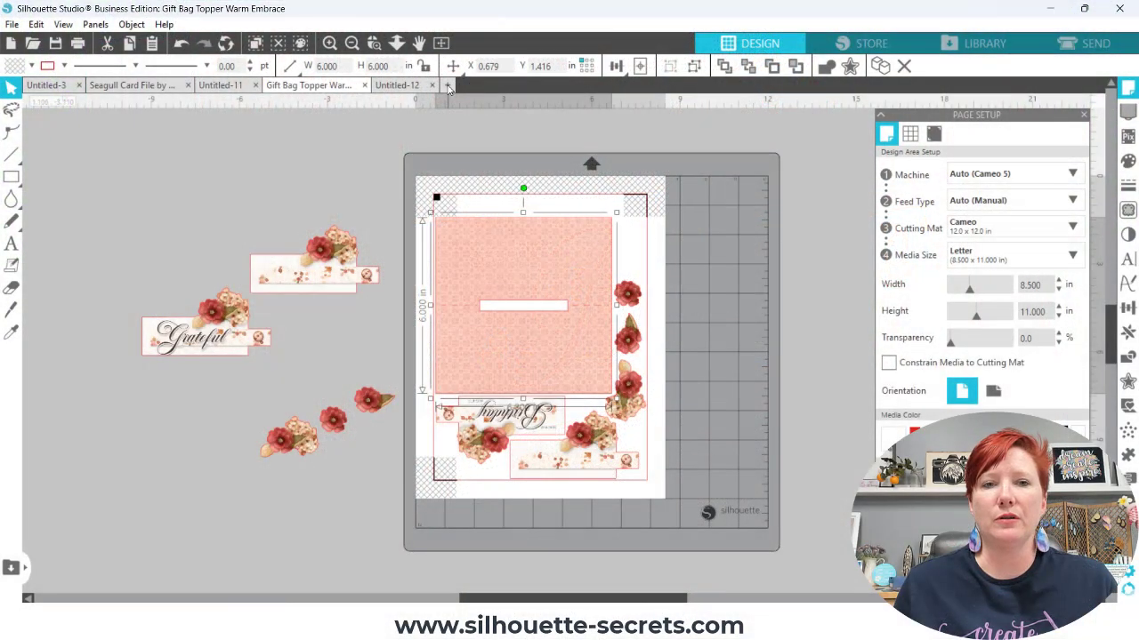
Start a new blank document and draw a rectangle near the page's top-left
click(448, 85)
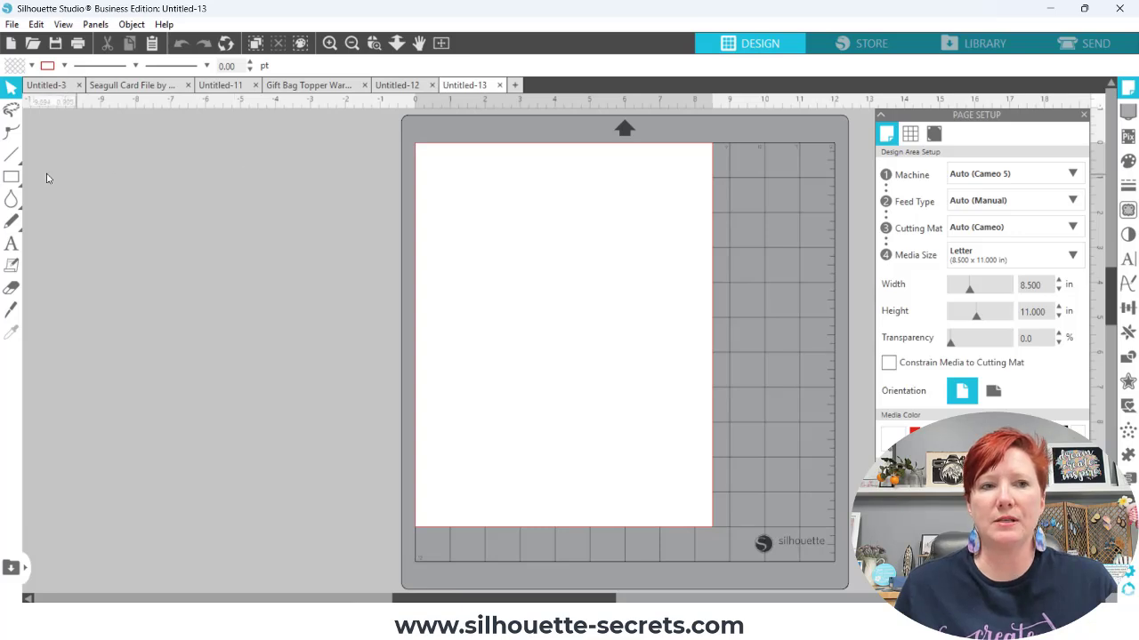
click(11, 178)
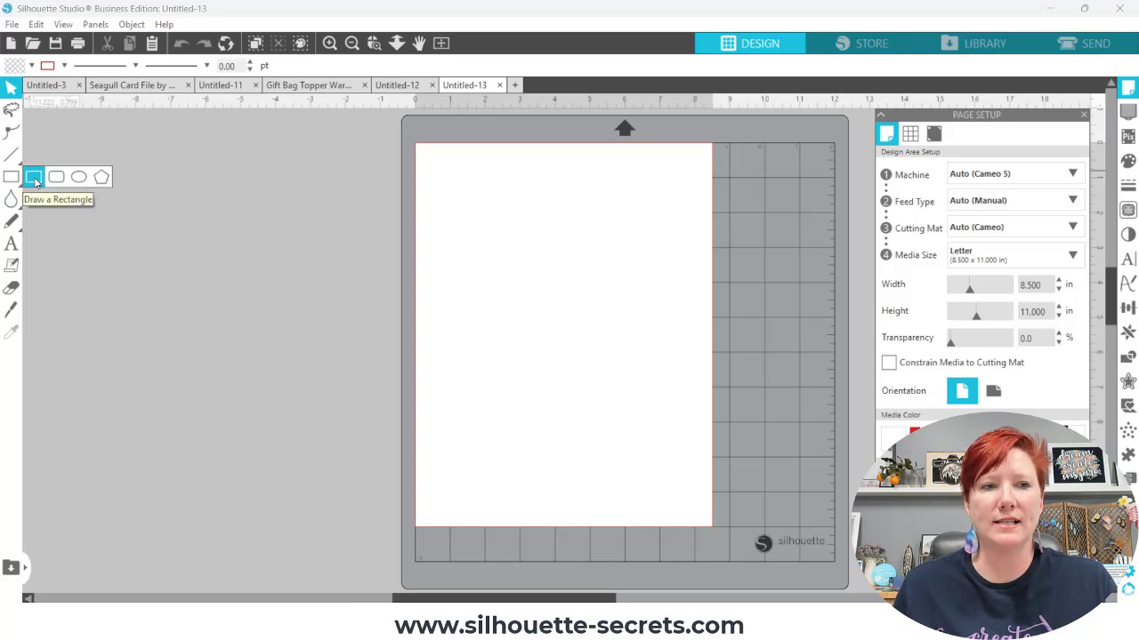
click(33, 178)
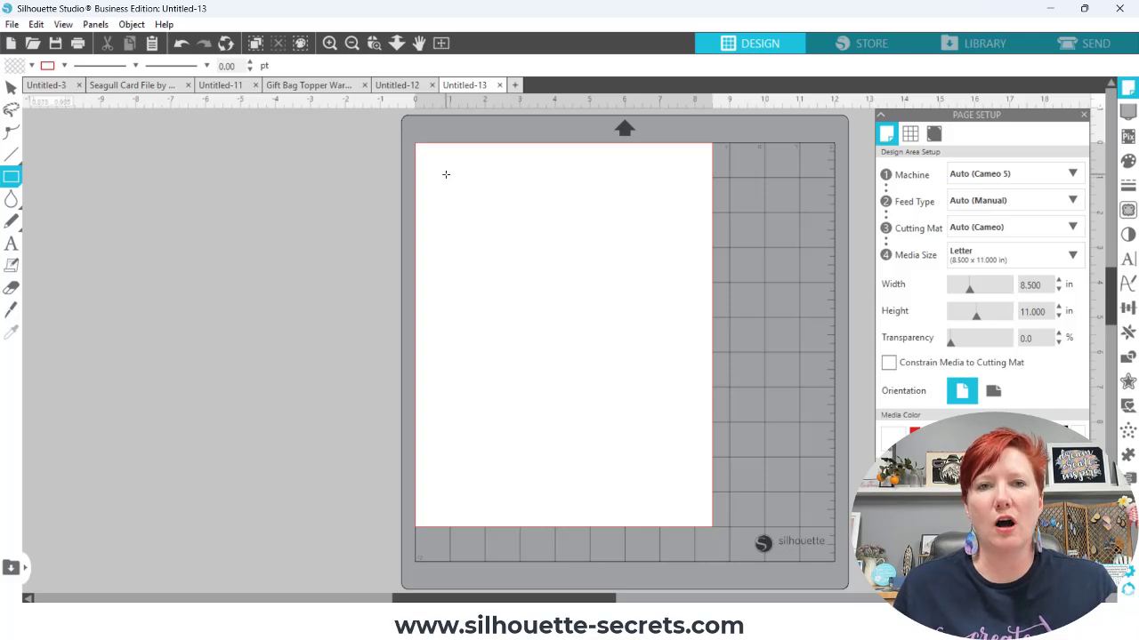
drag(443, 171, 614, 367)
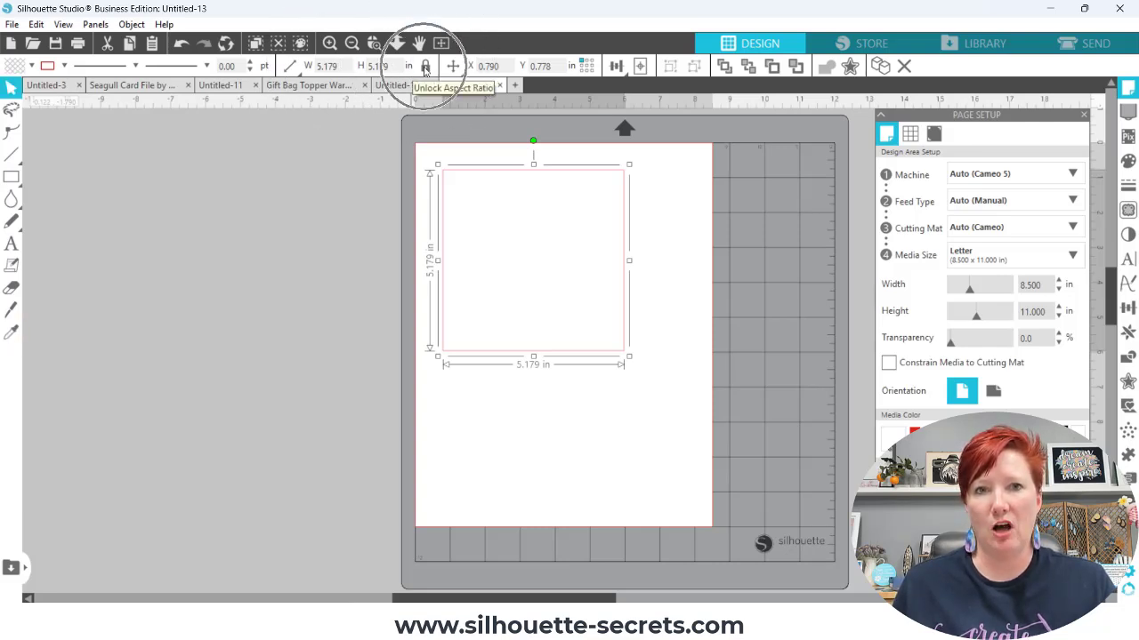
Set the square's width to 6 in with aspect locked, then shift it down and right
click(320, 67)
double_click(307, 68)
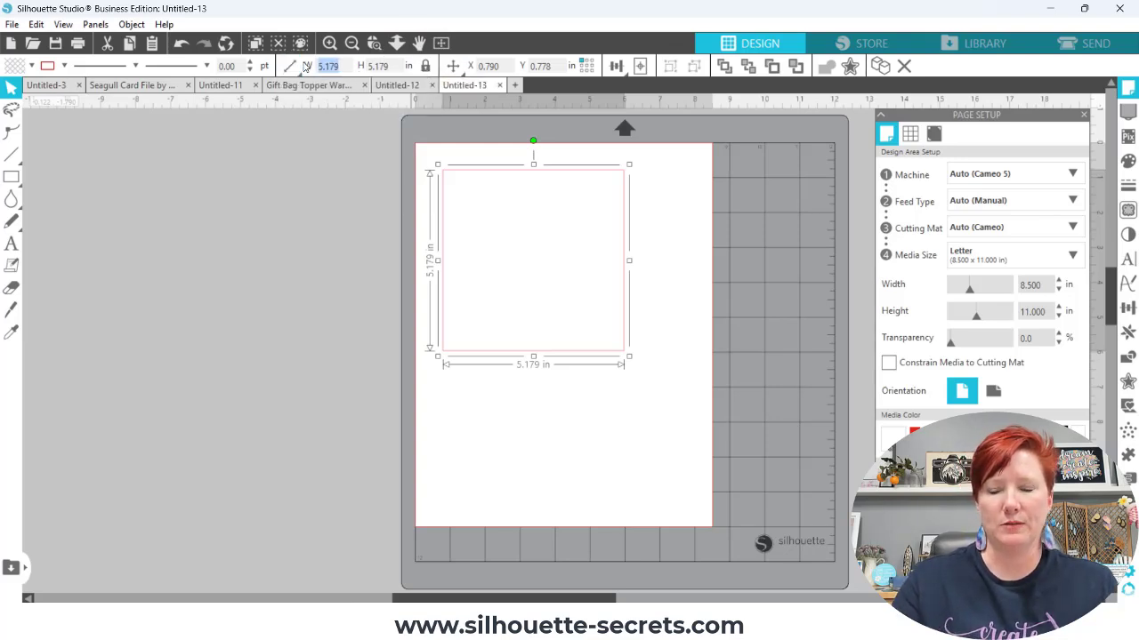
text(6)
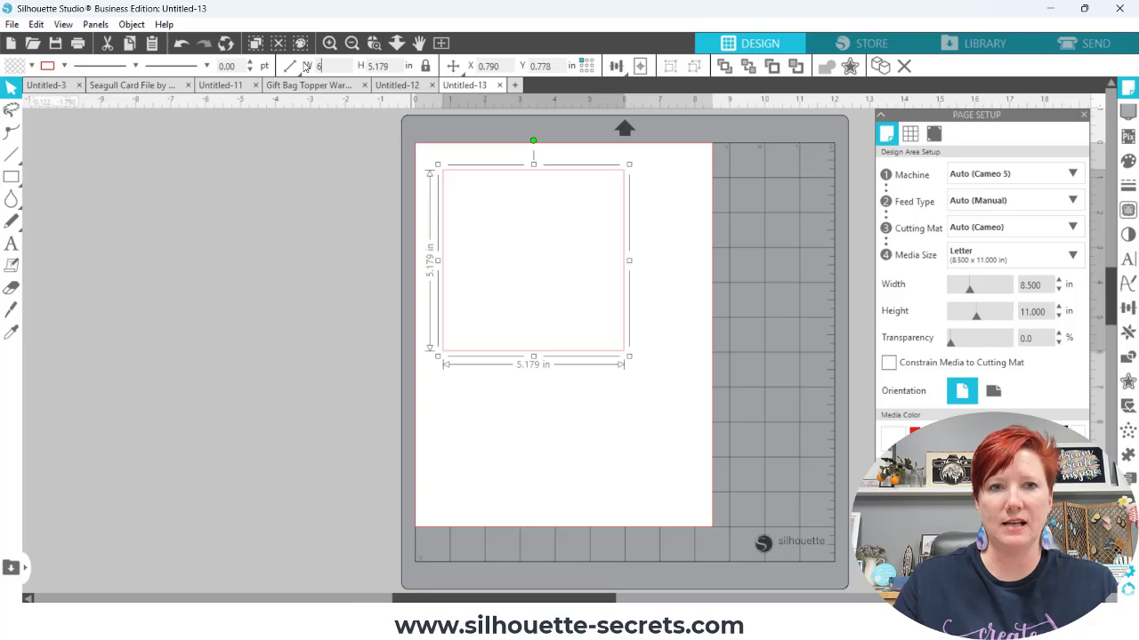
key(Return)
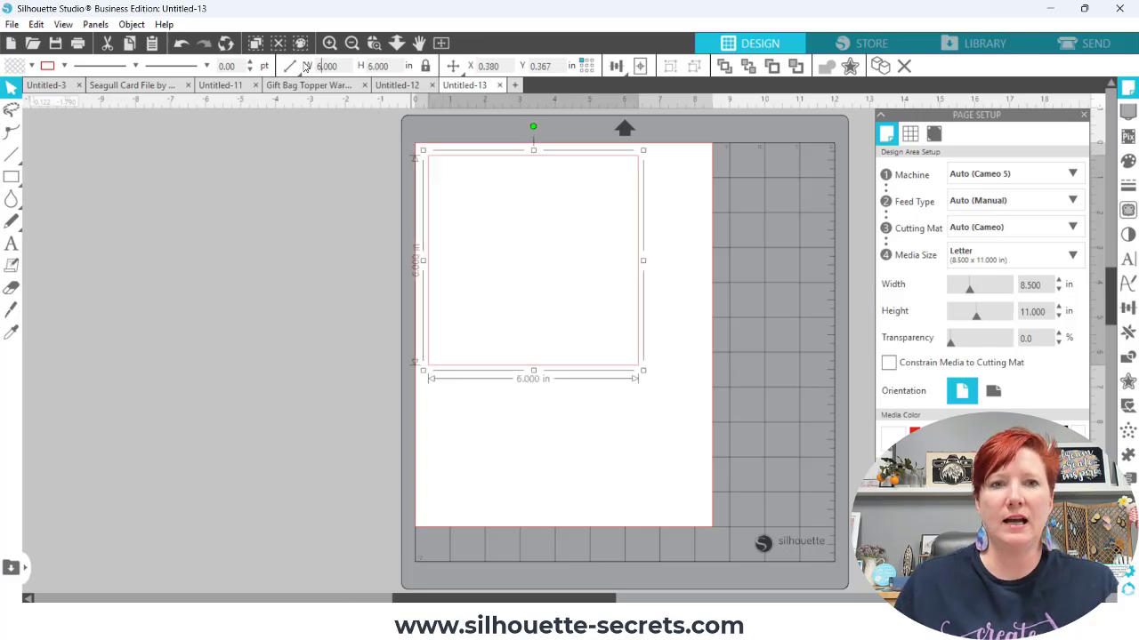
drag(495, 368, 522, 387)
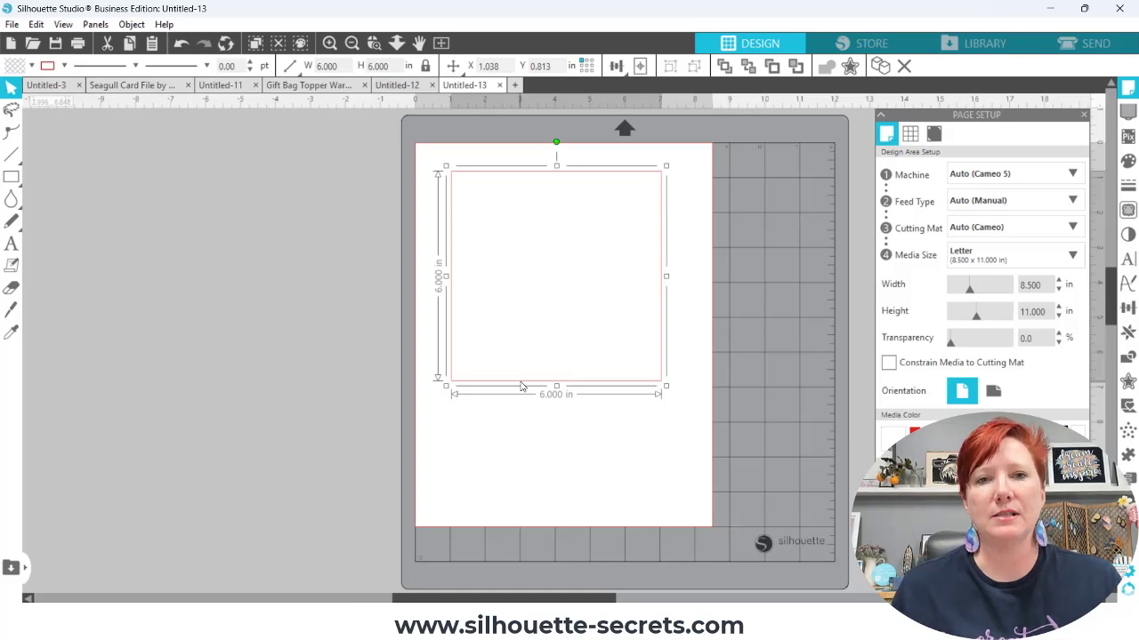
Draw a 3 × 0.375 in slot rectangle inside the square's upper part, then select both shapes
mouse_move(17, 180)
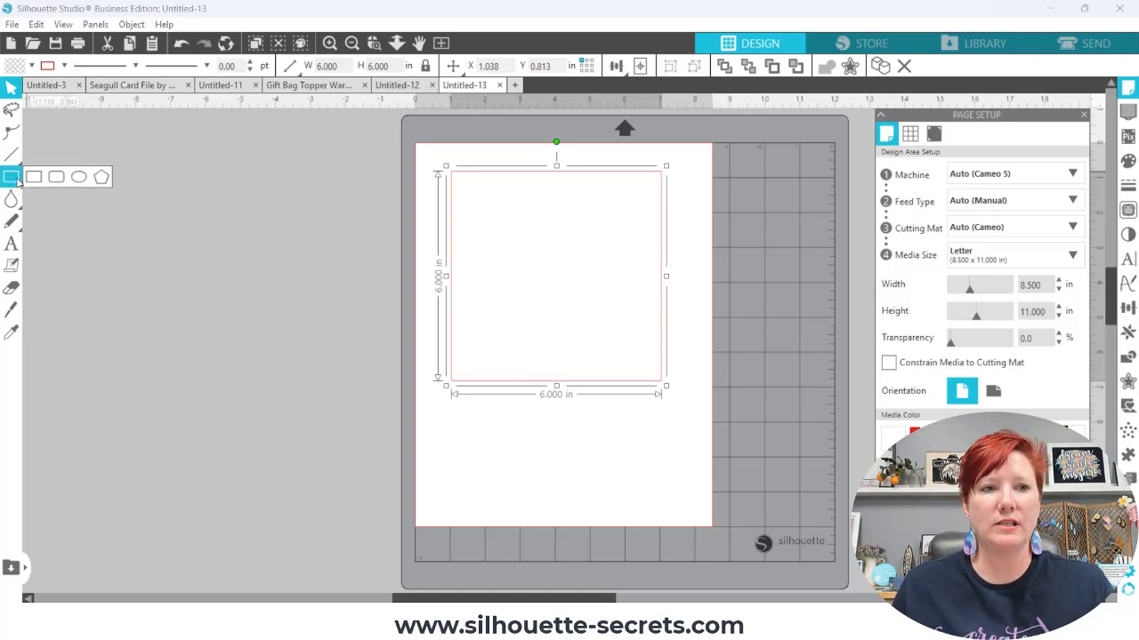
click(36, 182)
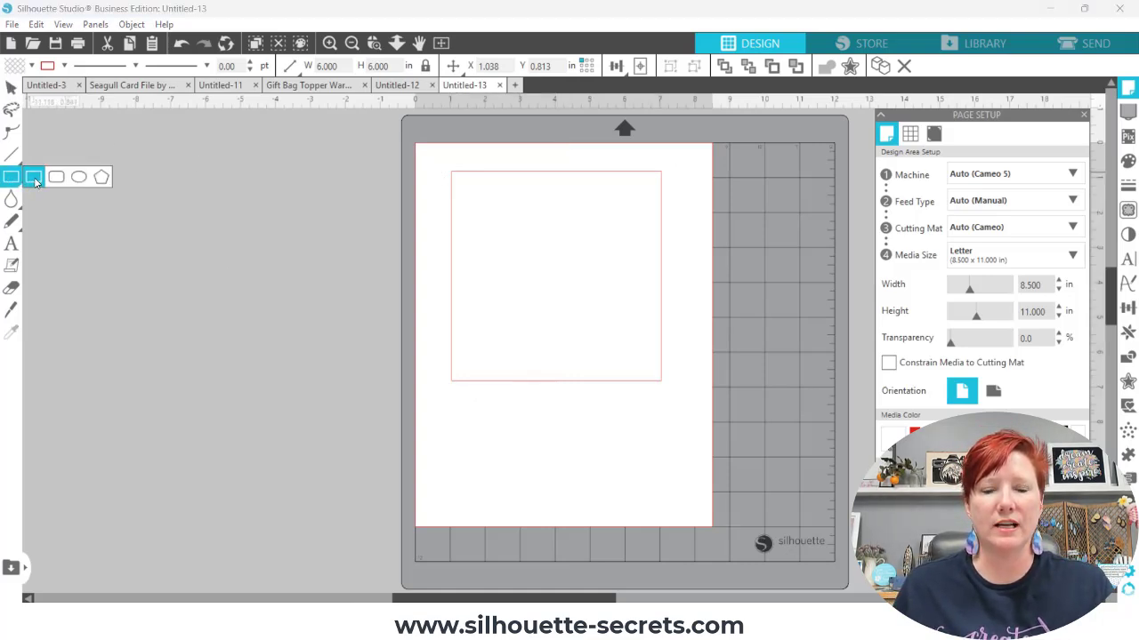
drag(491, 245, 626, 264)
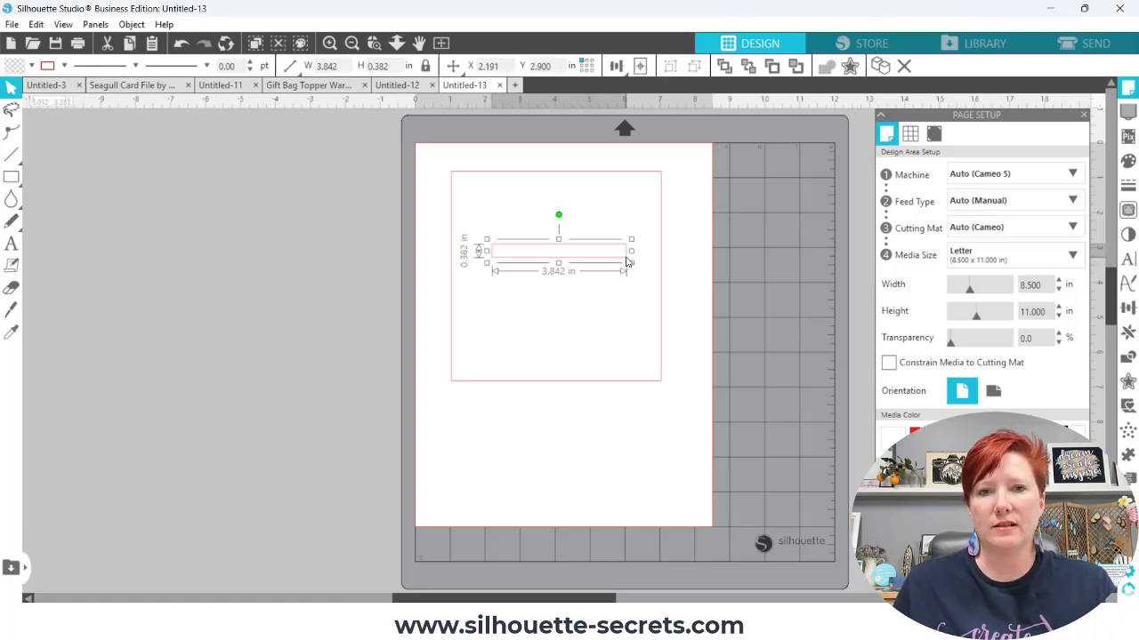
click(424, 68)
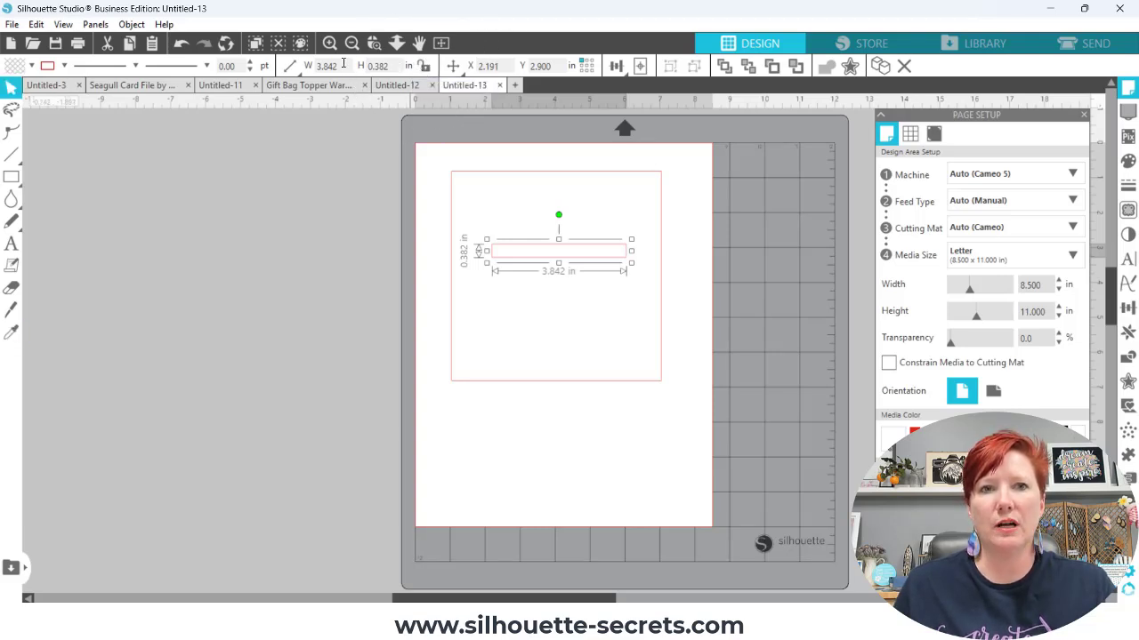
drag(344, 66, 313, 69)
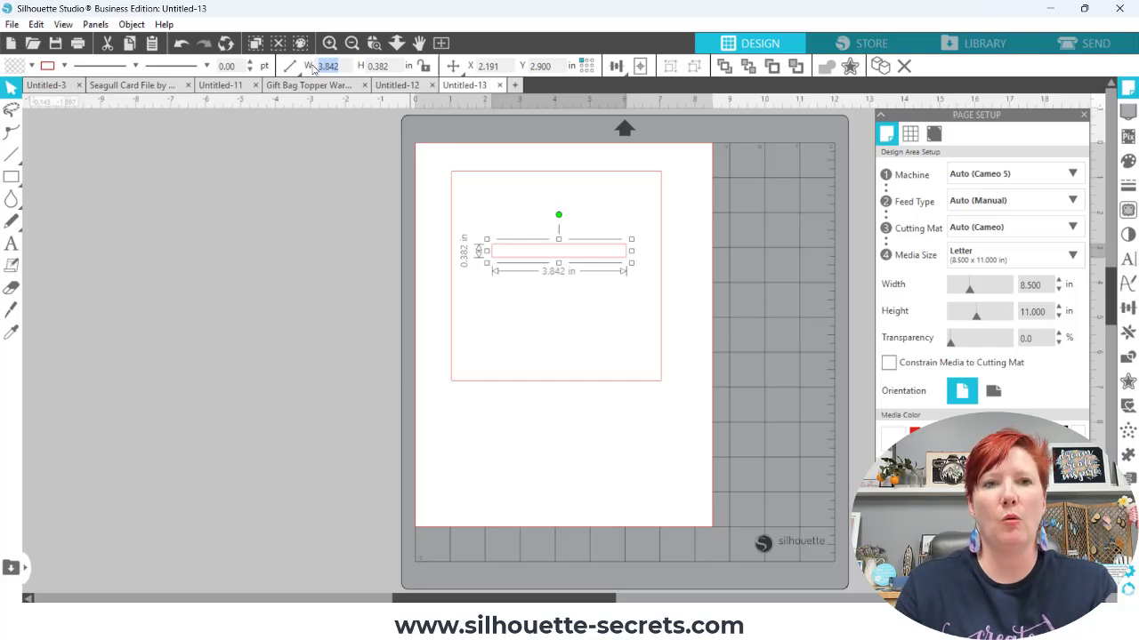
text(3)
key(Tab)
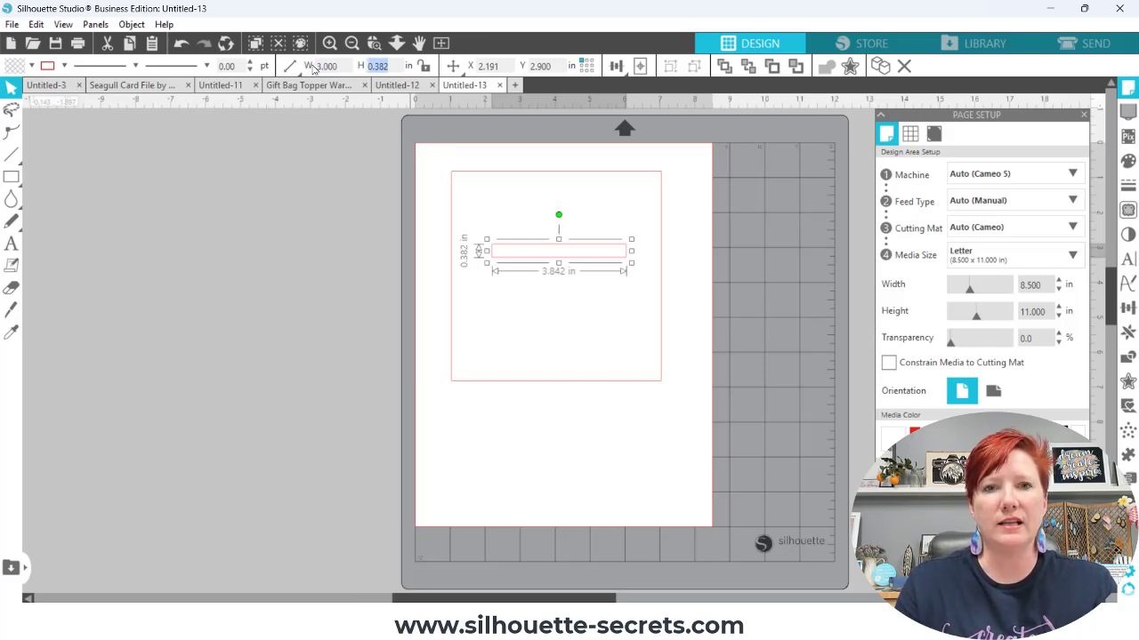
key(BackSpace)
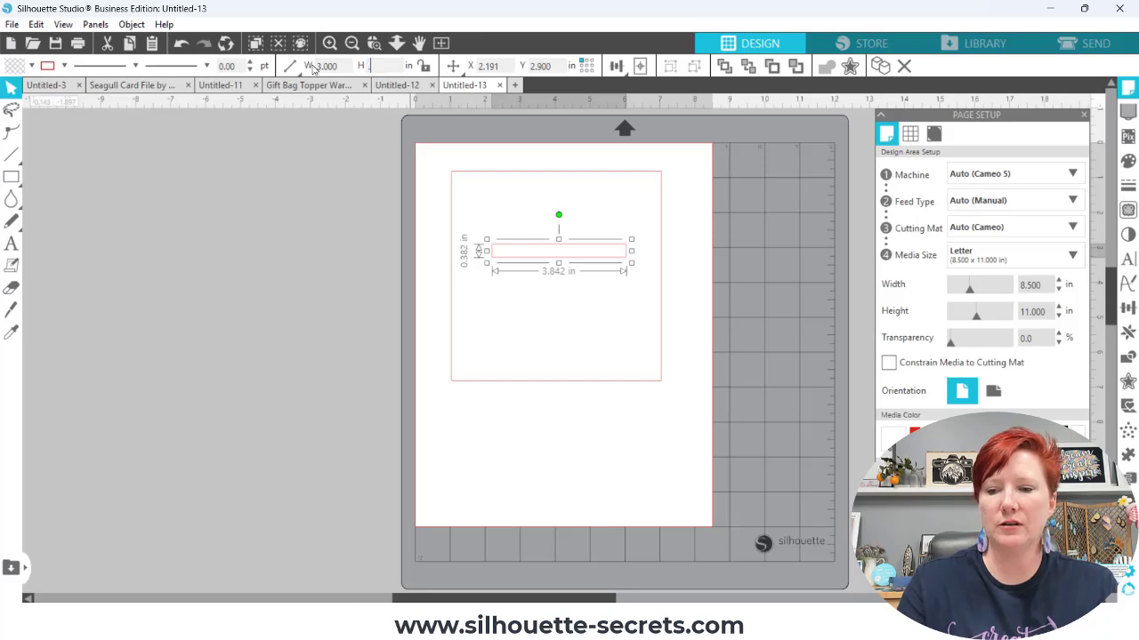
text(.375)
key(Return)
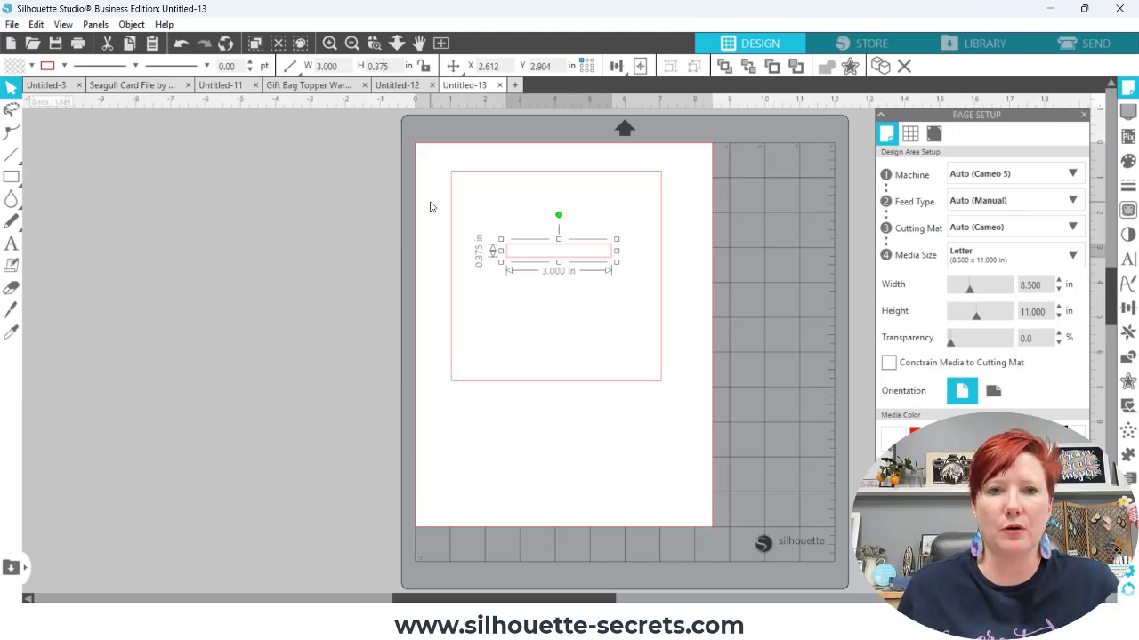
drag(427, 196, 592, 303)
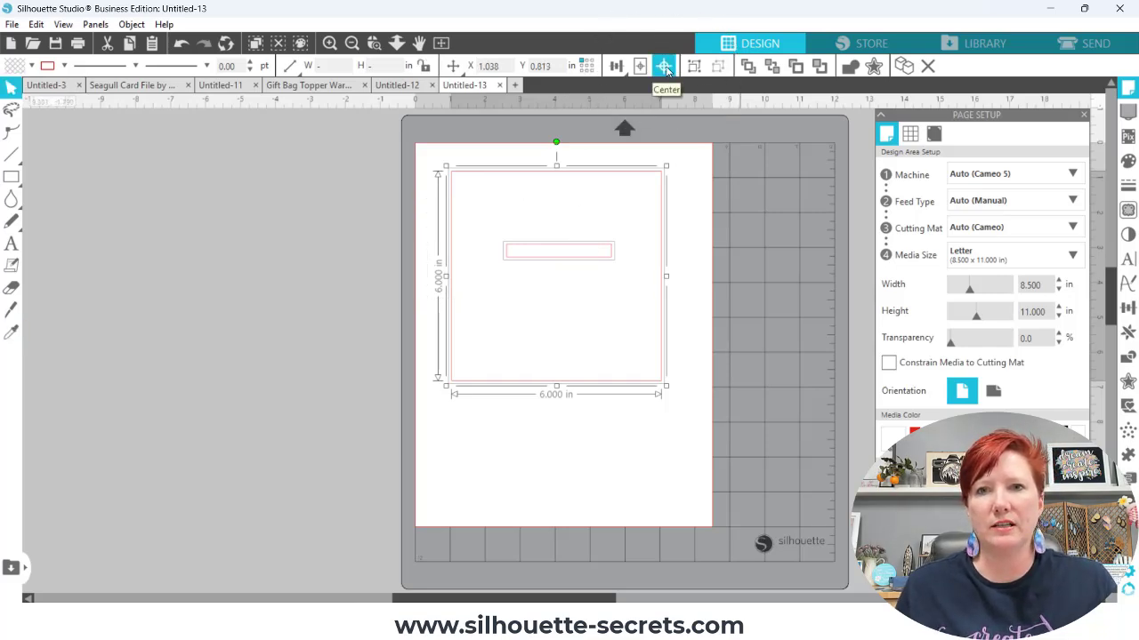
Centre the slot inside the square and make the two a compound shape
click(664, 67)
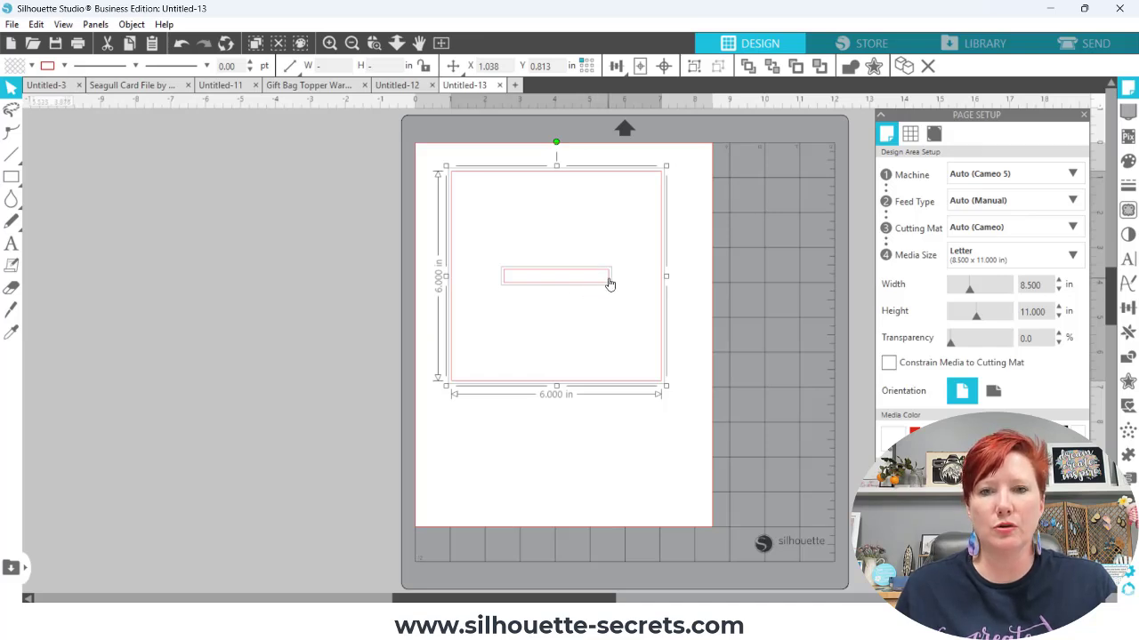
right_click(609, 279)
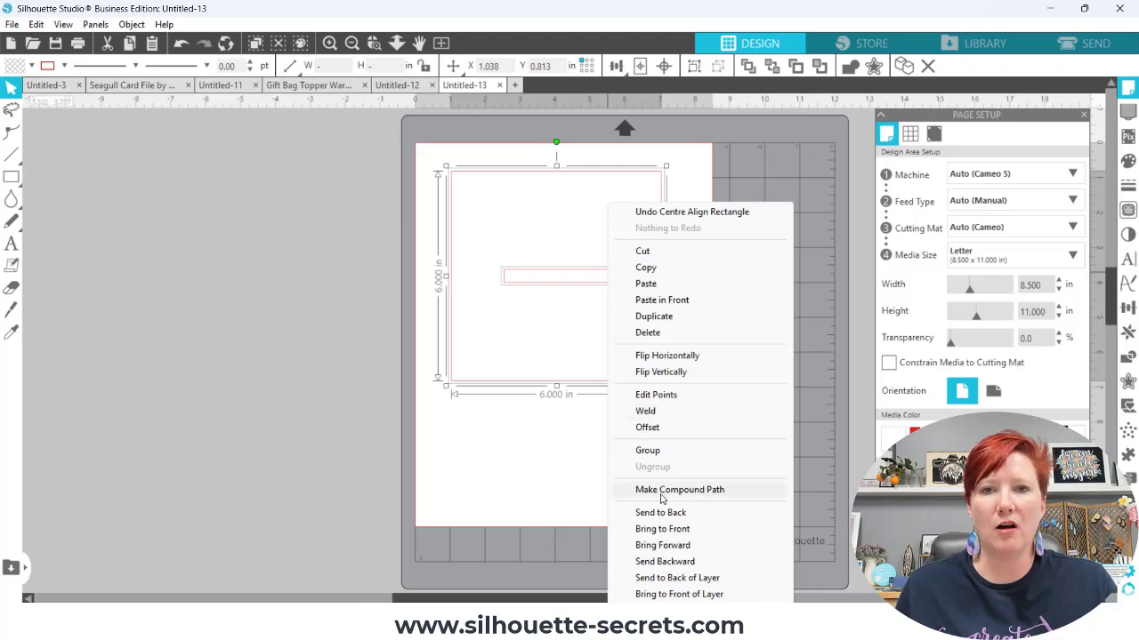
click(591, 473)
Fill the large square dark blue and the slot rectangle yellow
click(575, 383)
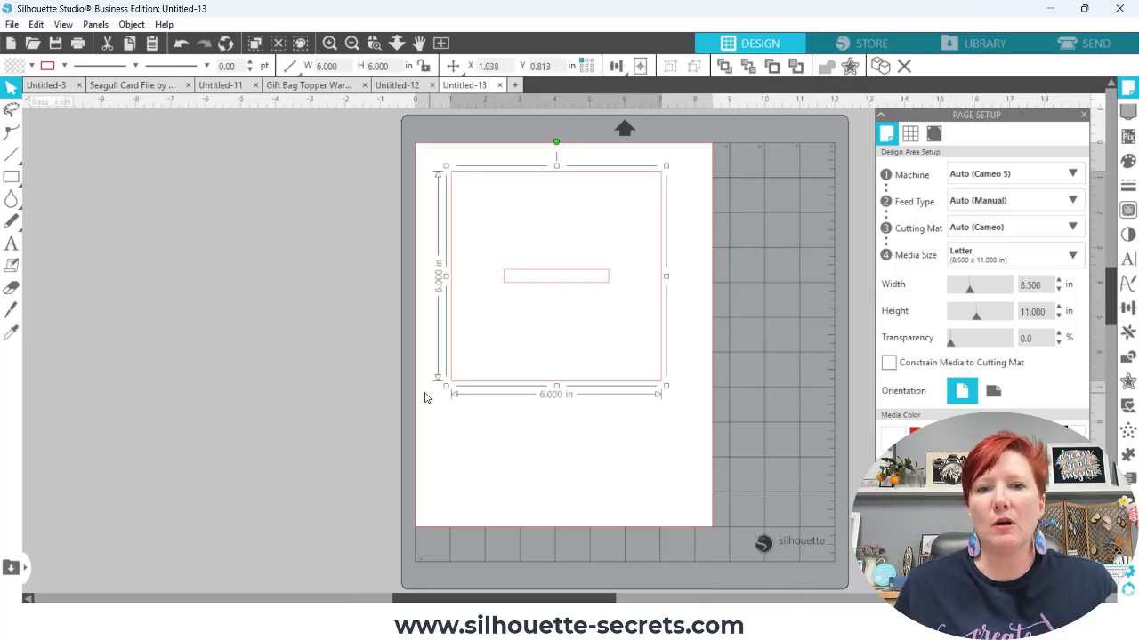
click(31, 66)
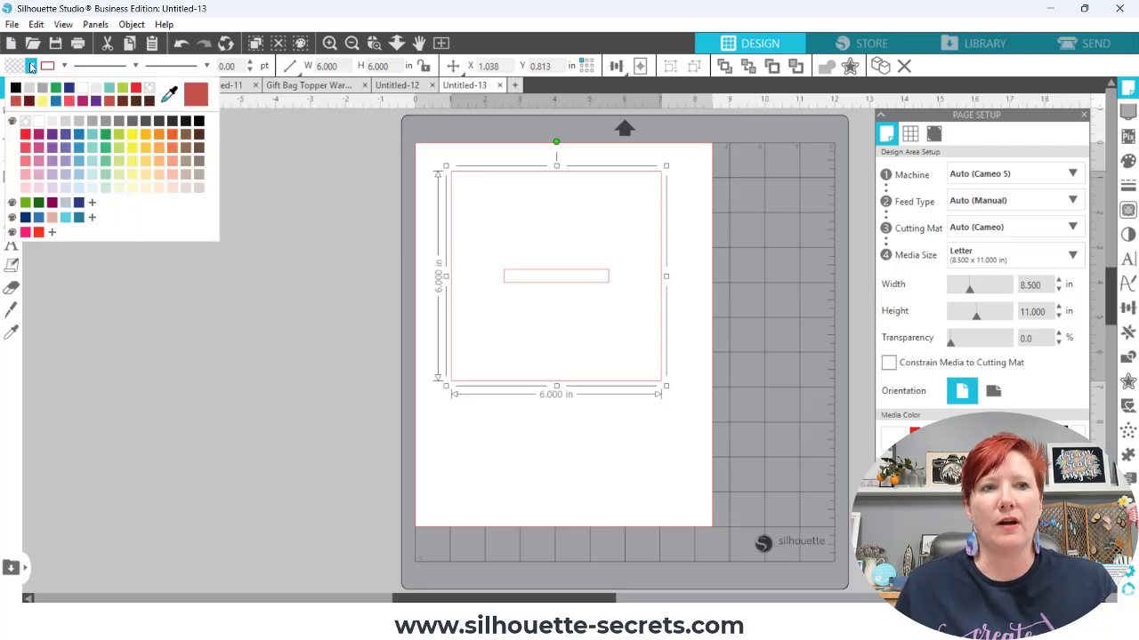
click(69, 88)
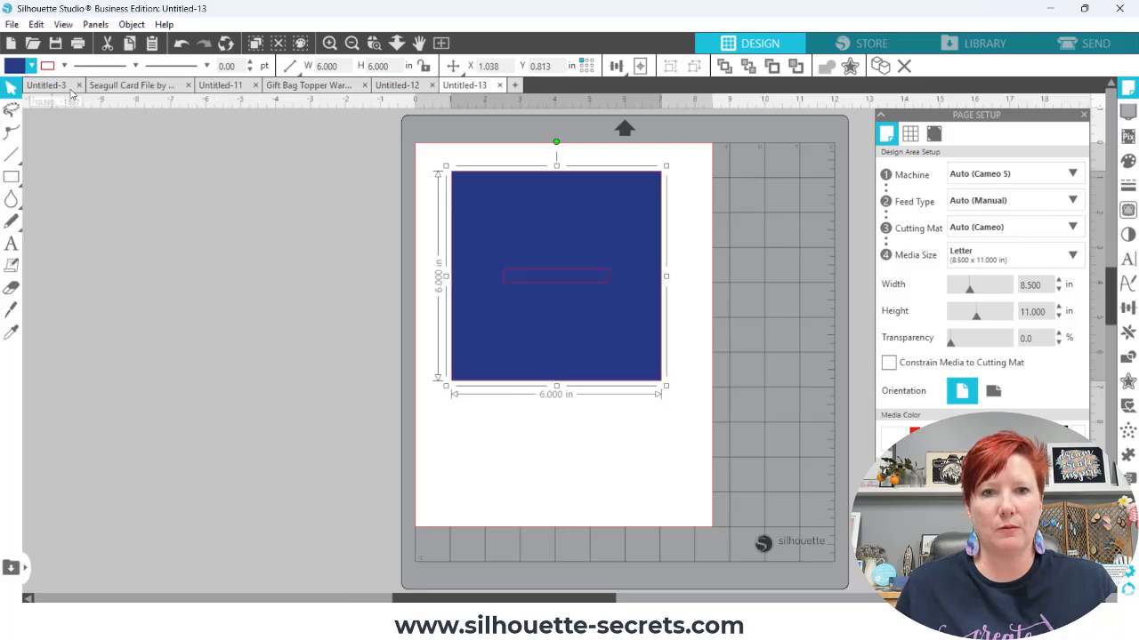
click(564, 287)
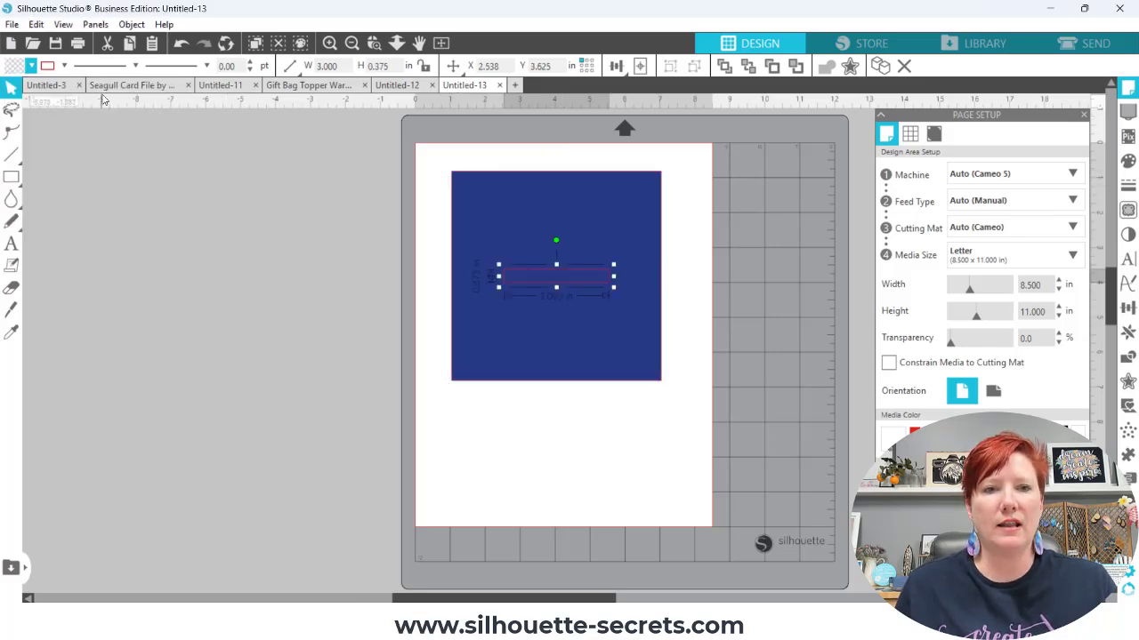
click(31, 66)
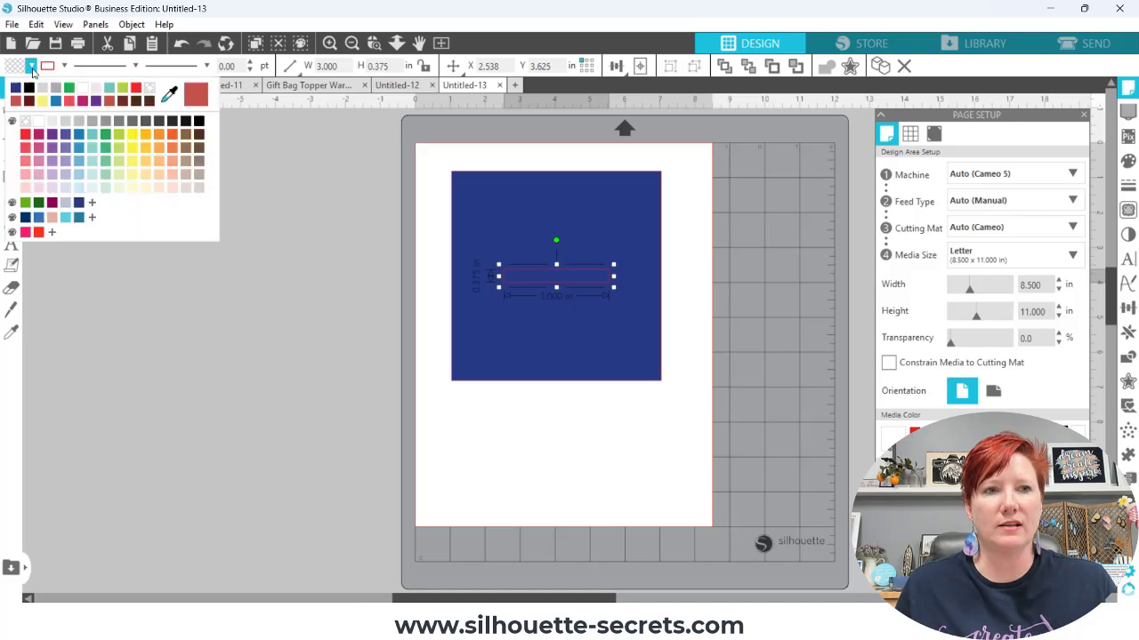
click(131, 137)
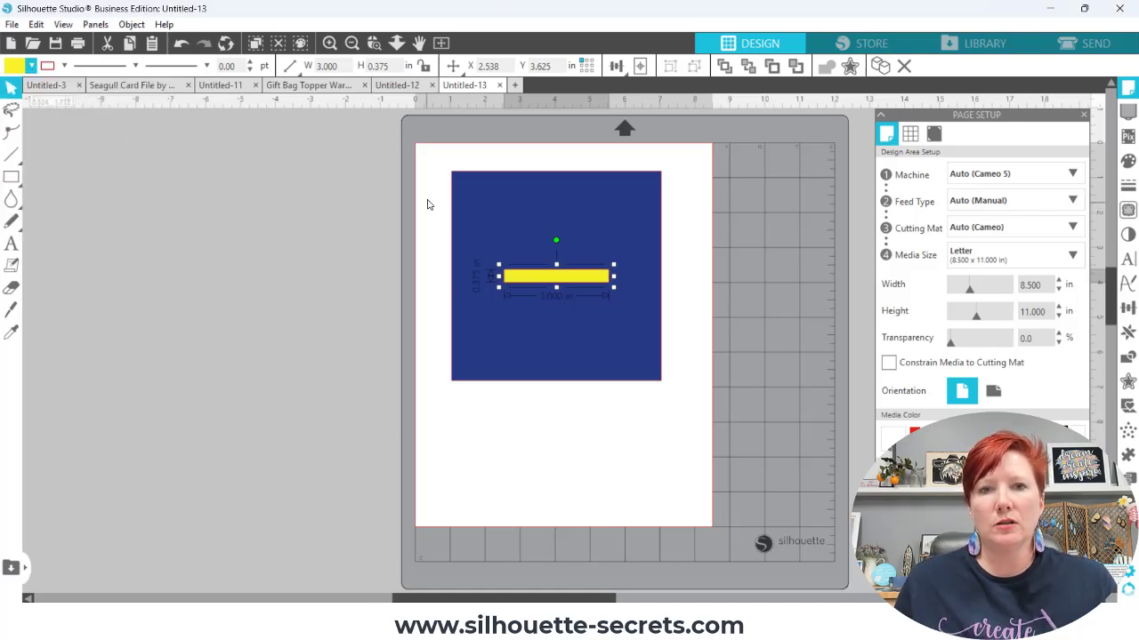
Undo an accidental nudge of the yellow bar and reselect the blue square
click(458, 214)
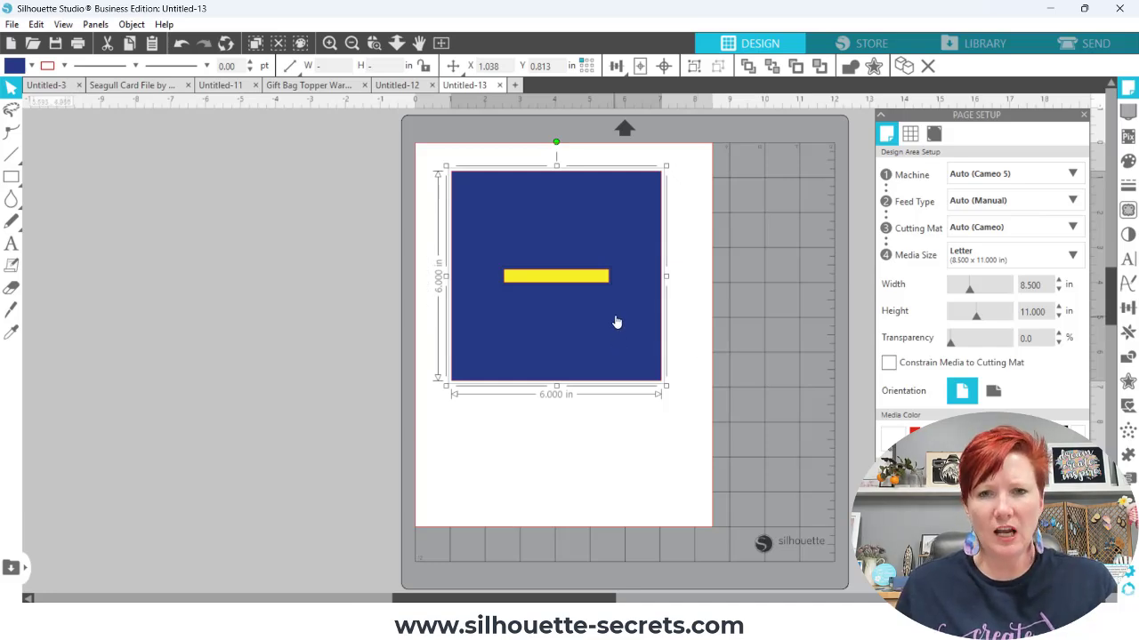
click(681, 254)
drag(583, 277, 583, 280)
key(ctrl+z)
click(641, 249)
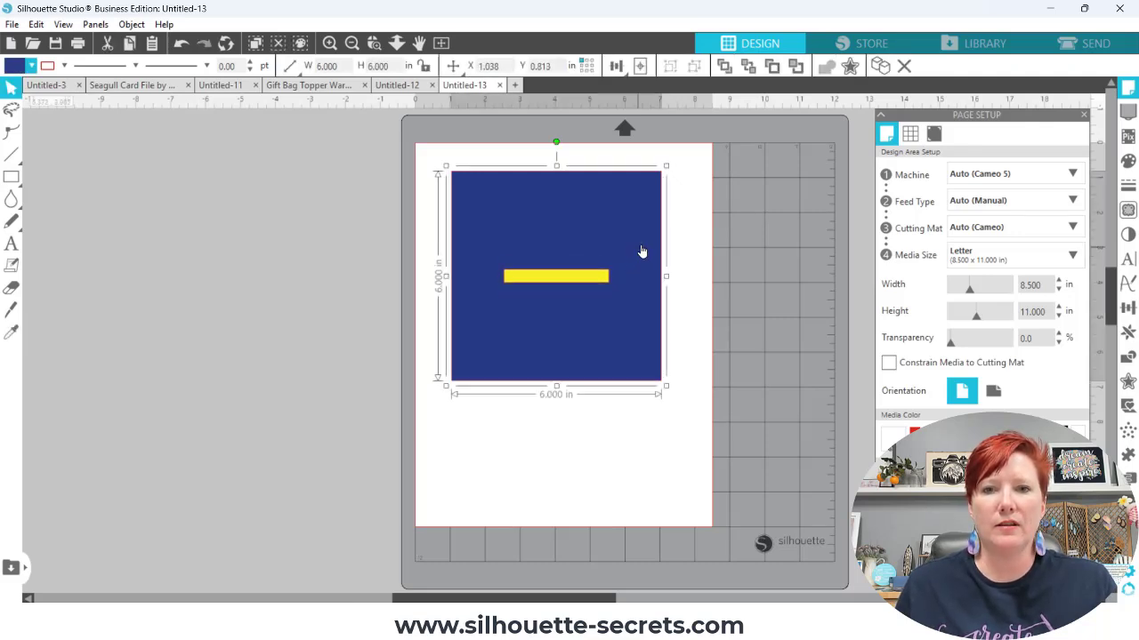
Make the square and yellow bar one compound path and remove its fill
click(688, 246)
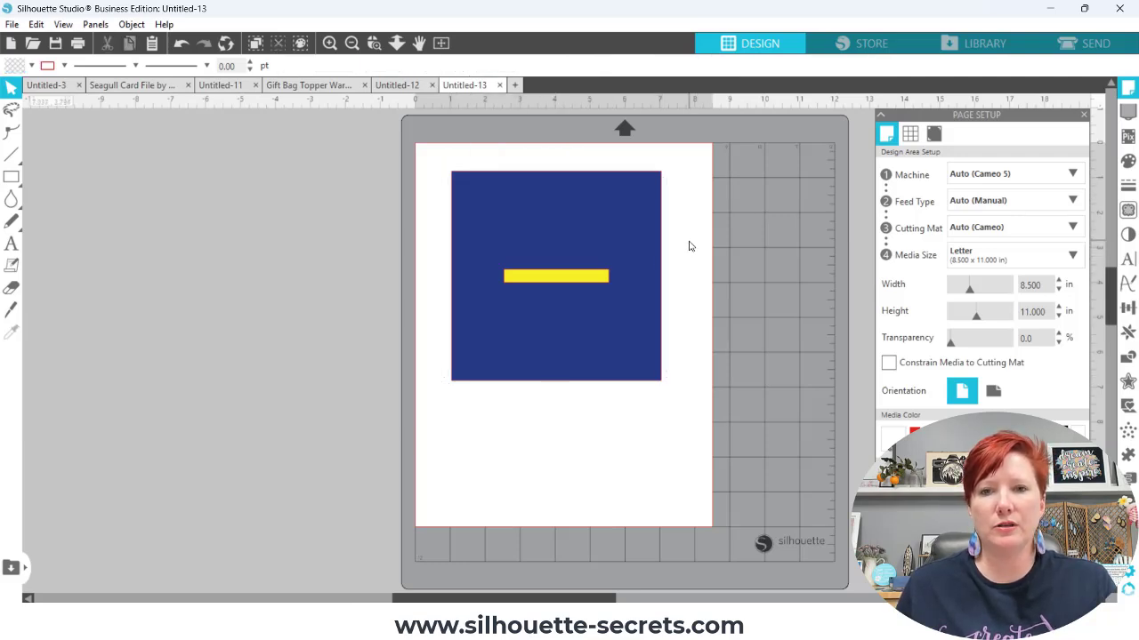
drag(688, 245, 503, 300)
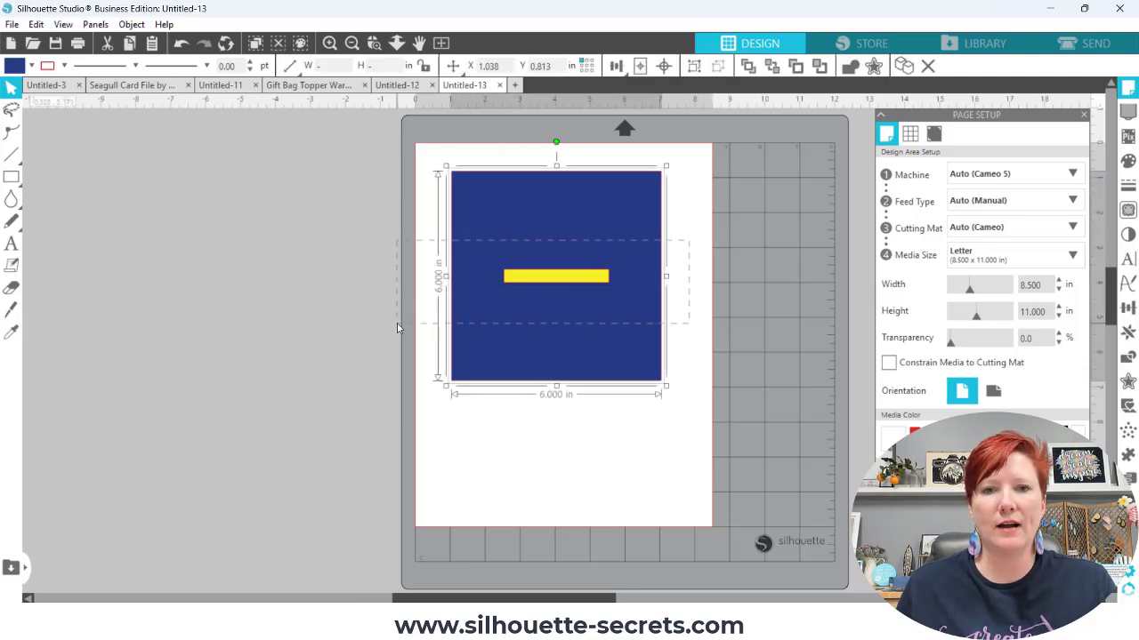
right_click(598, 281)
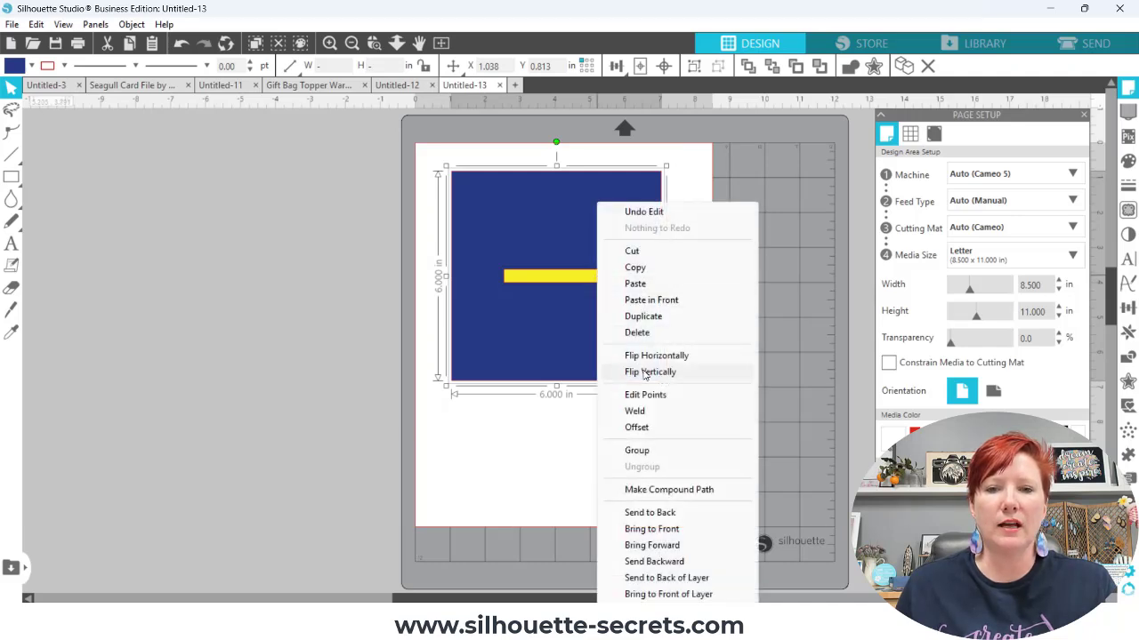
click(673, 491)
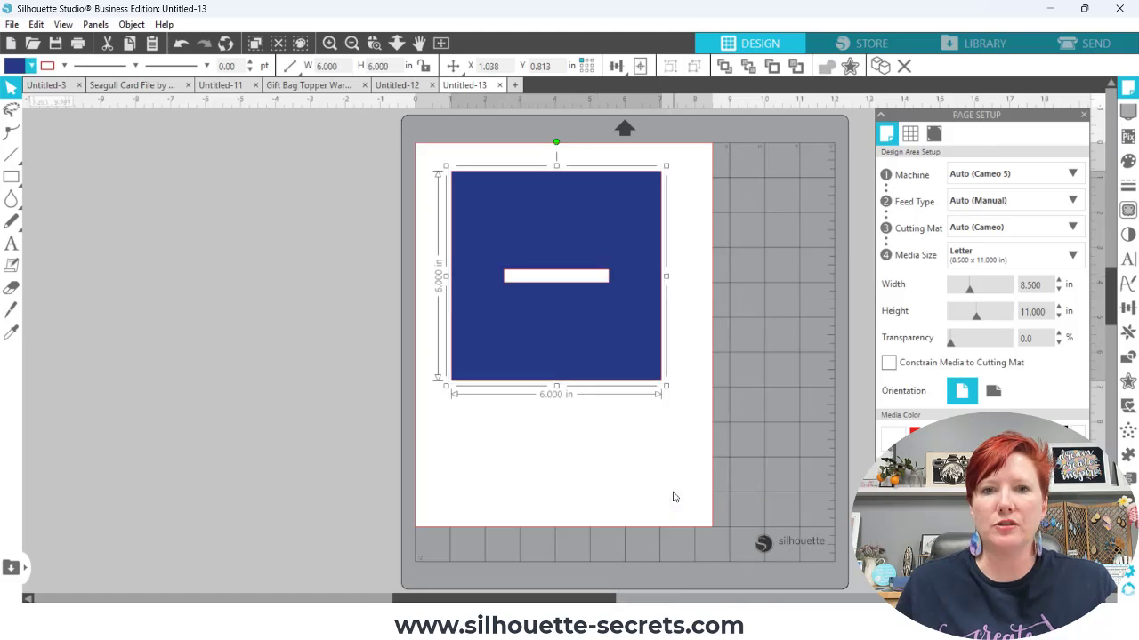
click(31, 71)
click(22, 104)
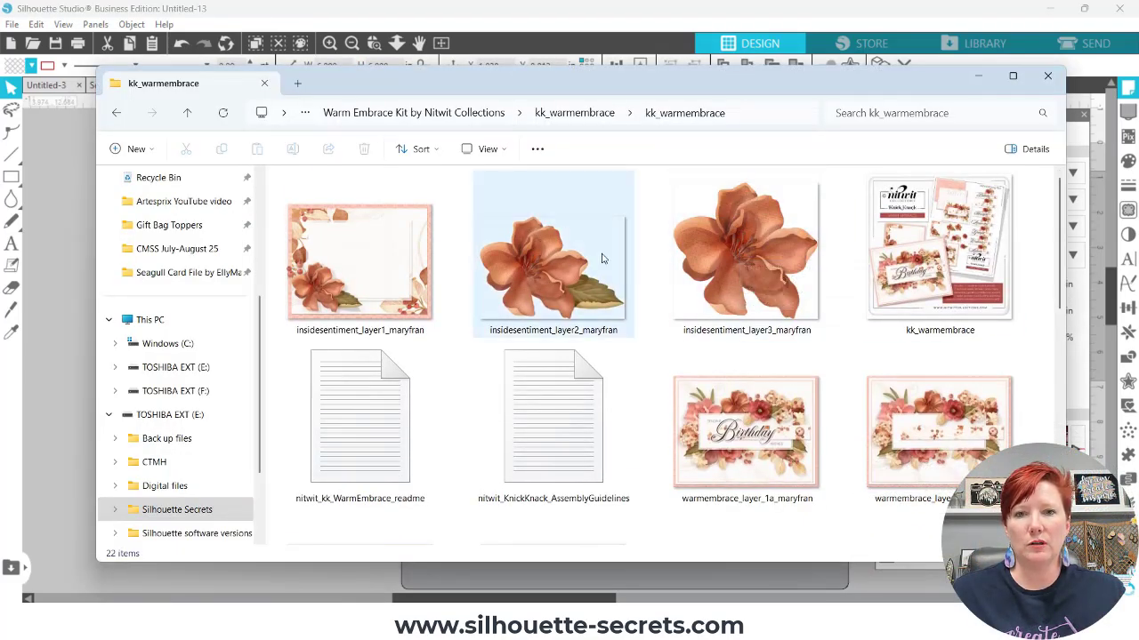
Resize and place the kk_warmembrace folder window beside the design
drag(1059, 201, 1068, 311)
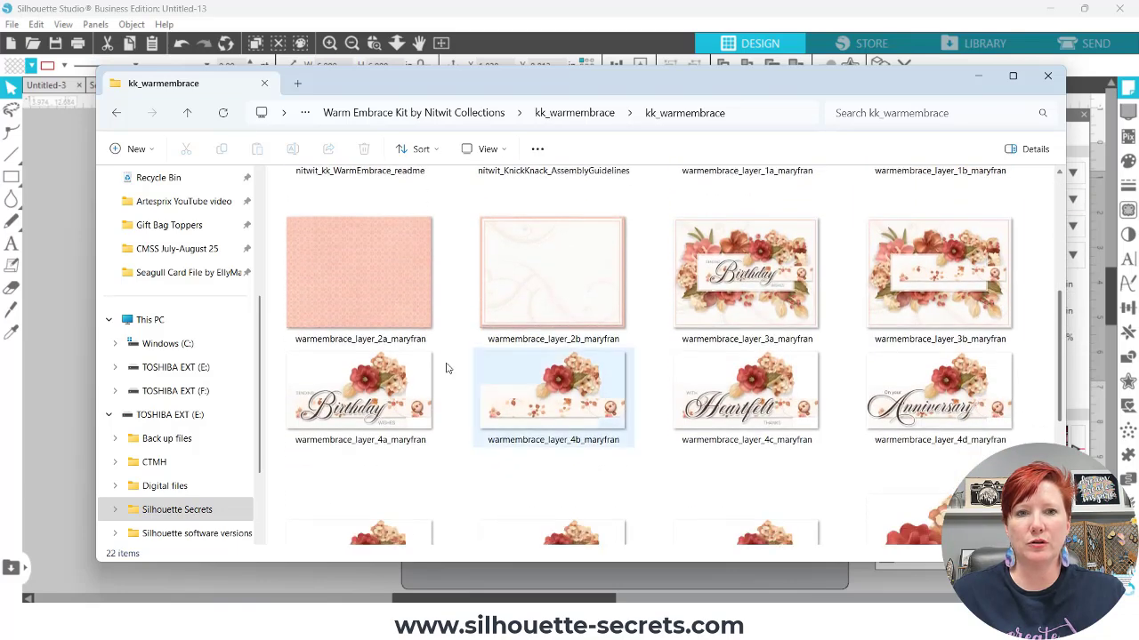
key(ctrl)
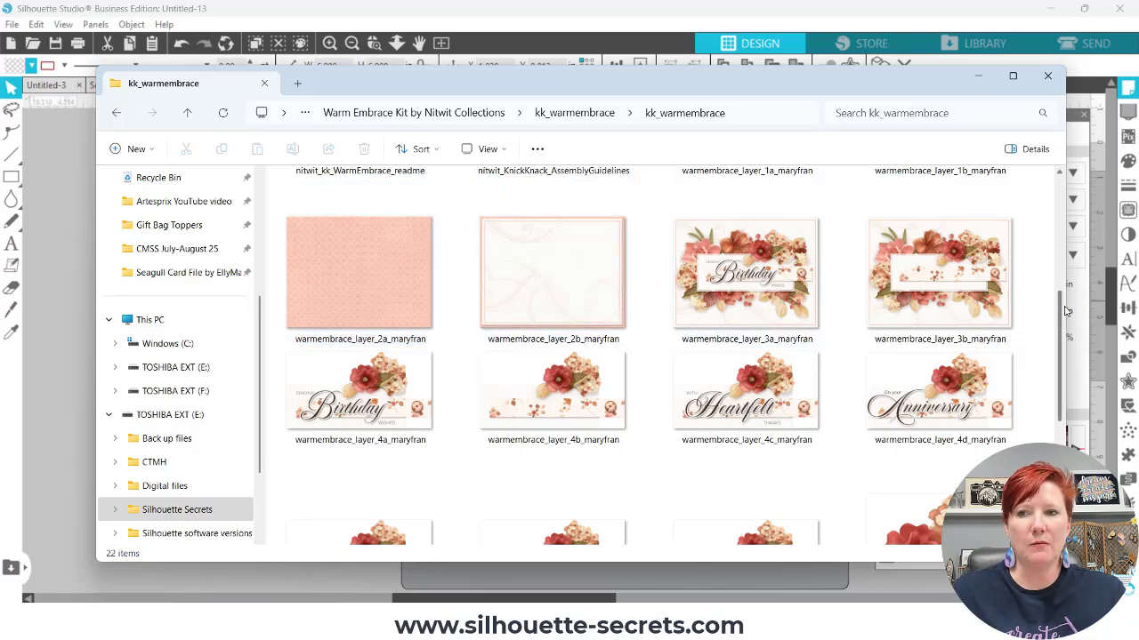
drag(1067, 310, 724, 318)
drag(382, 89, 785, 50)
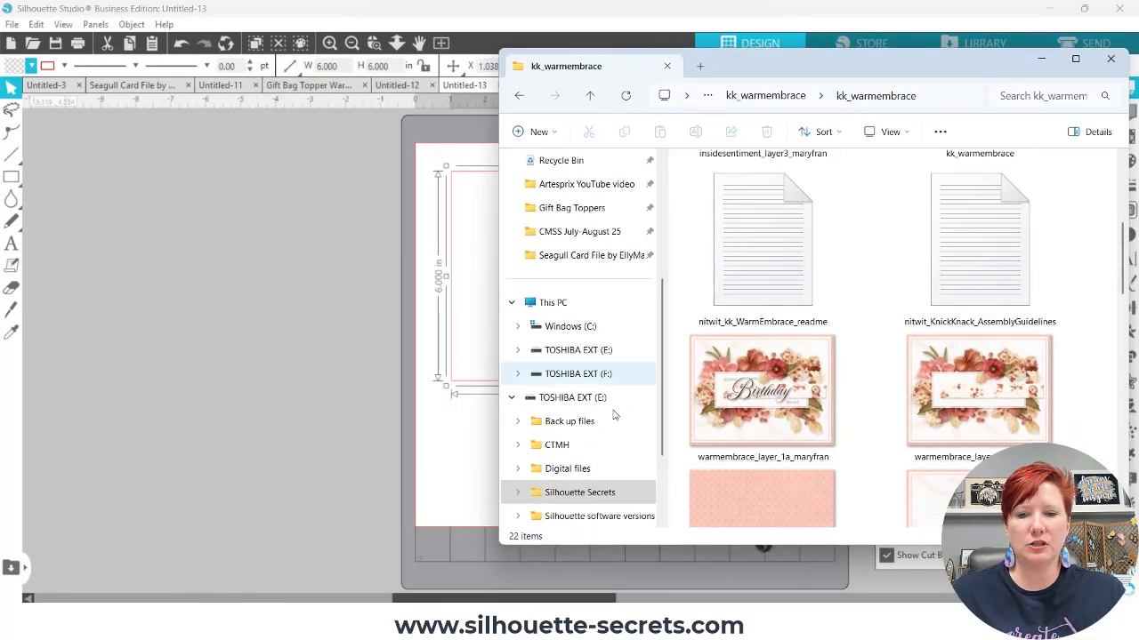
drag(544, 598, 613, 598)
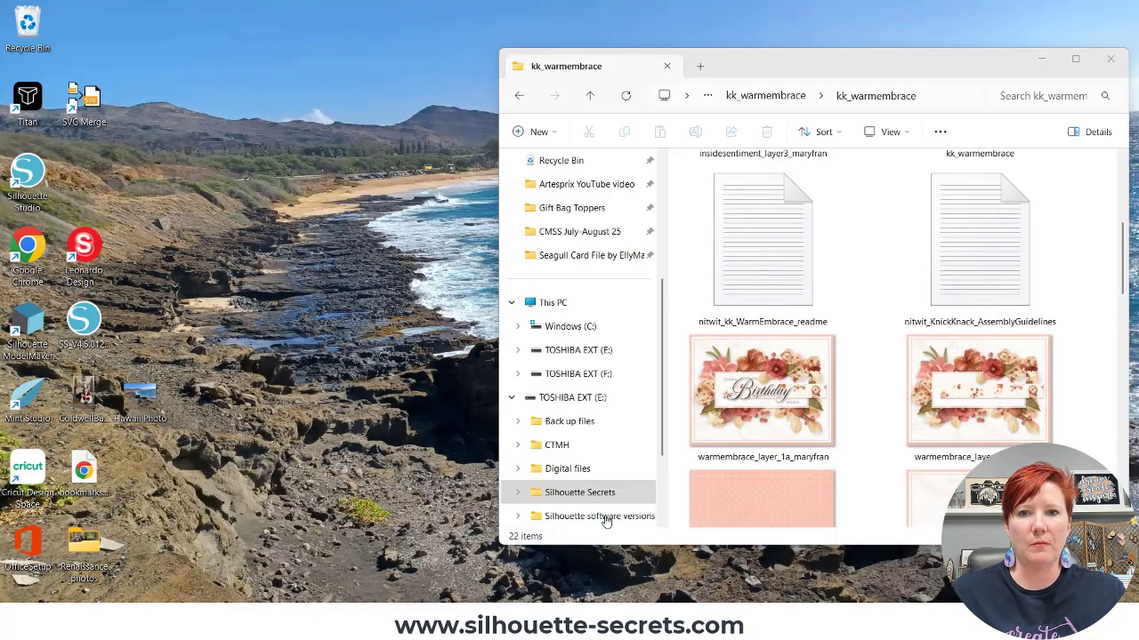
click(602, 522)
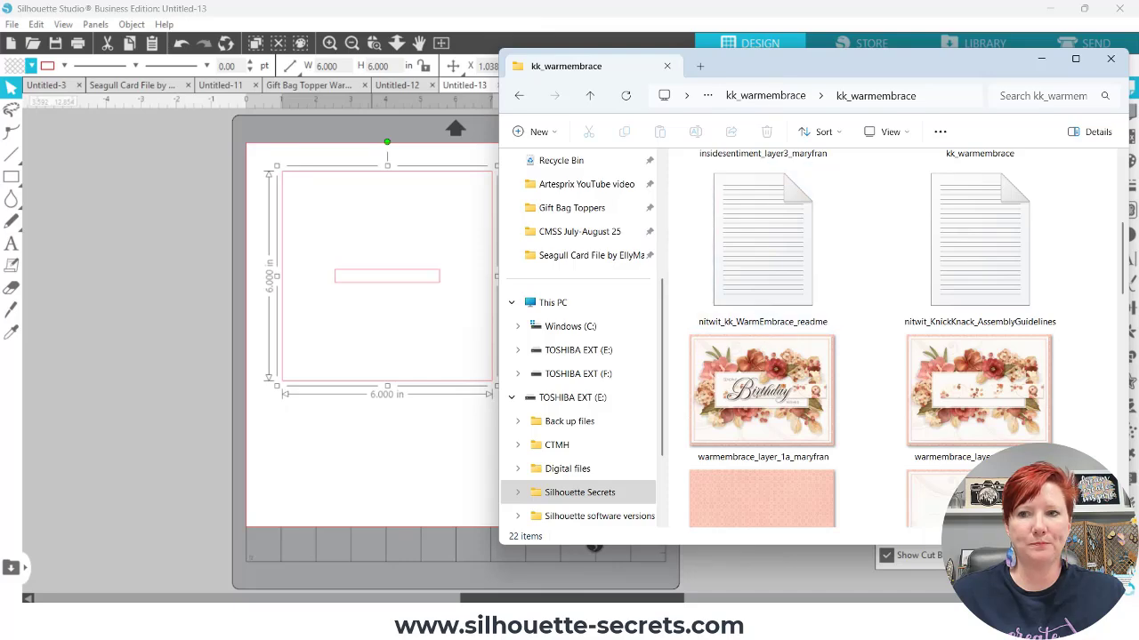
Drag warmembrace_layer_2a_maryfran onto the square as its pattern fill, then minimize the folder
scroll(1122, 267, down, 3)
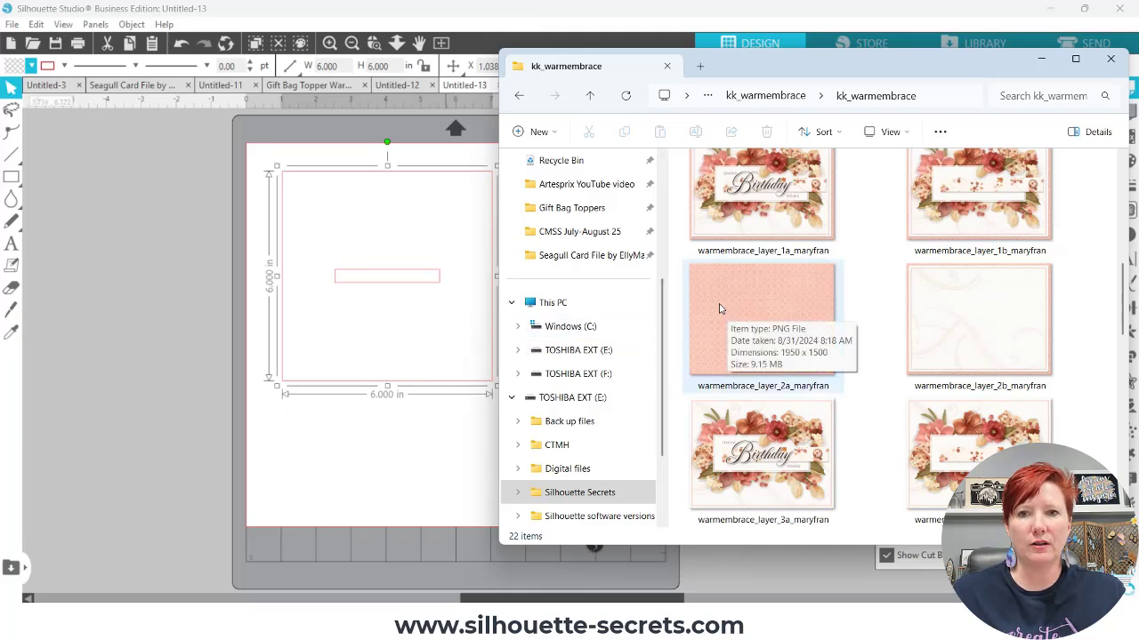
drag(721, 309, 405, 334)
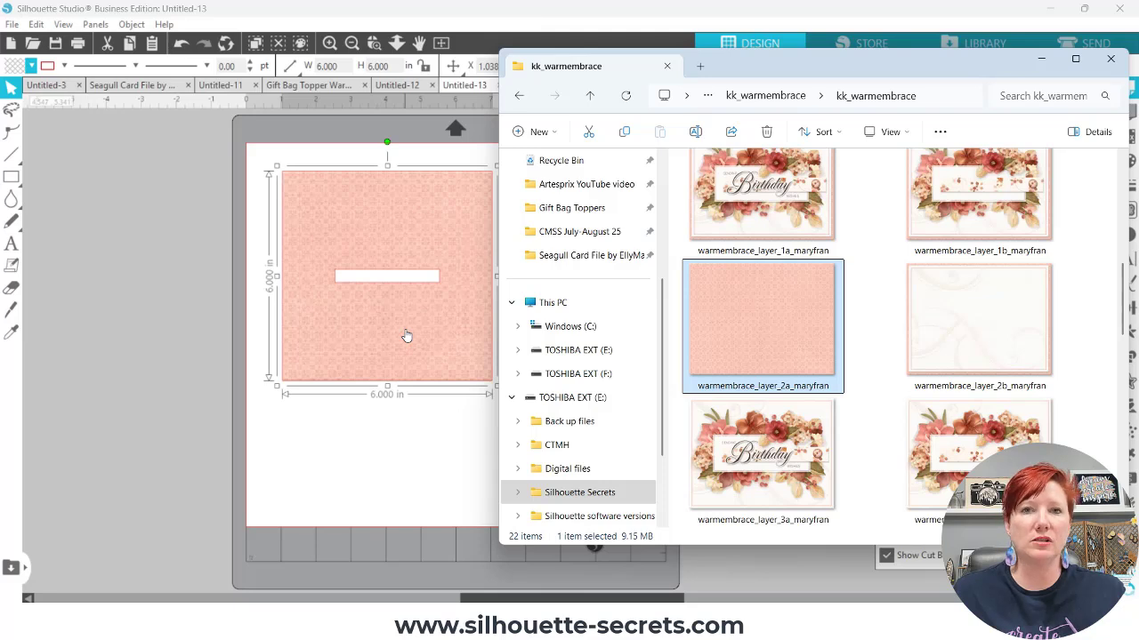
drag(784, 316, 774, 319)
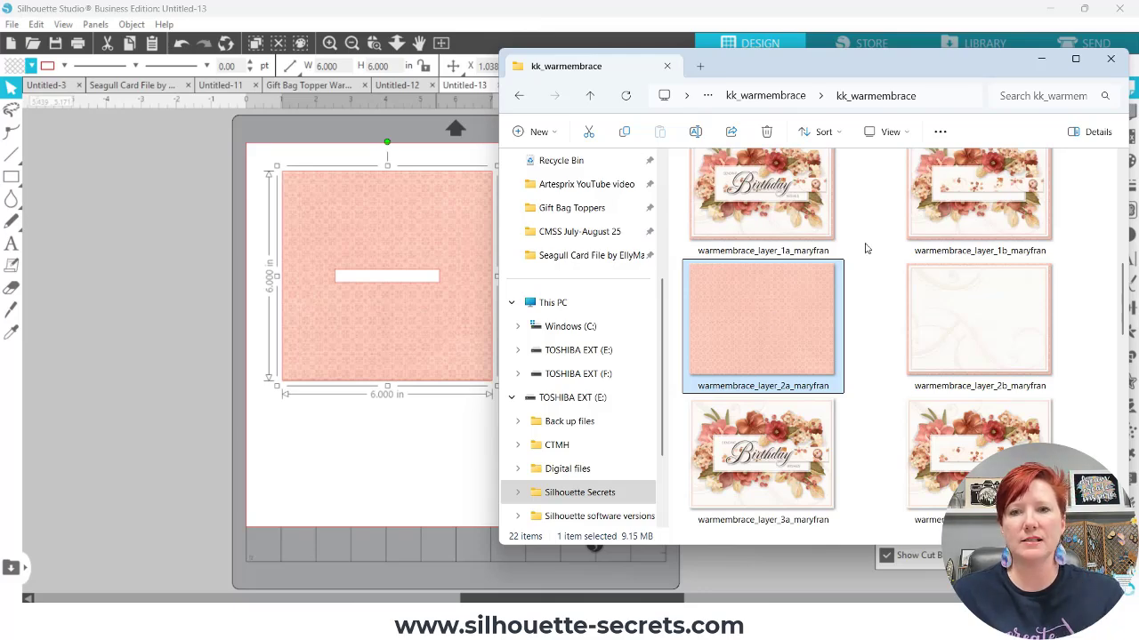
click(1043, 60)
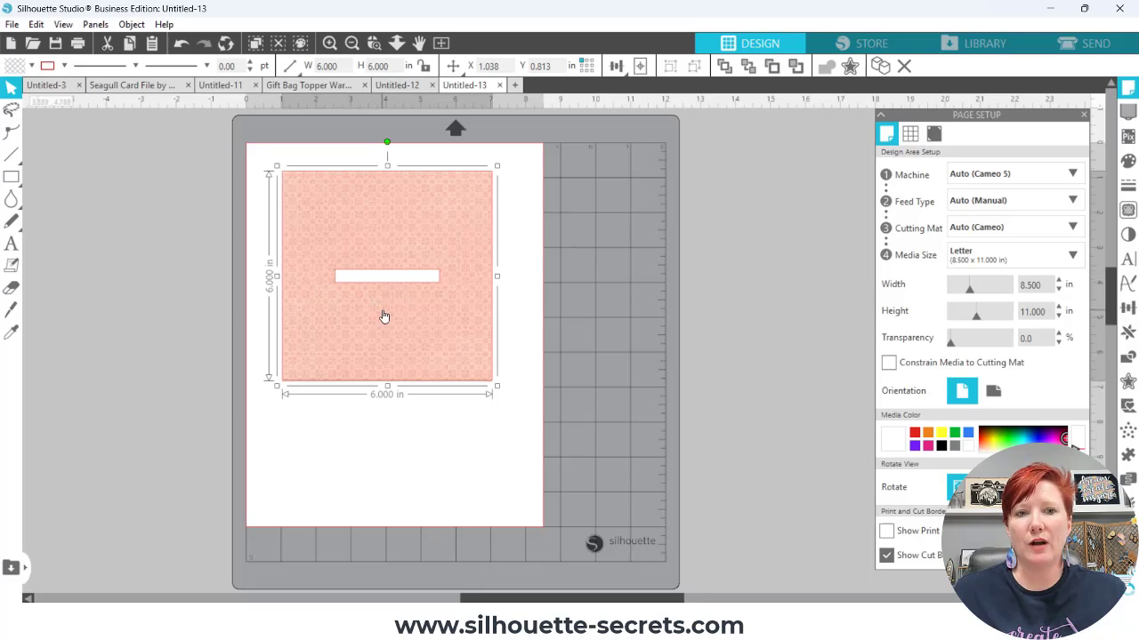
Draw a 1.273 in line from the square's left edge to the slot's left end, then zoom in on it
mouse_move(16, 157)
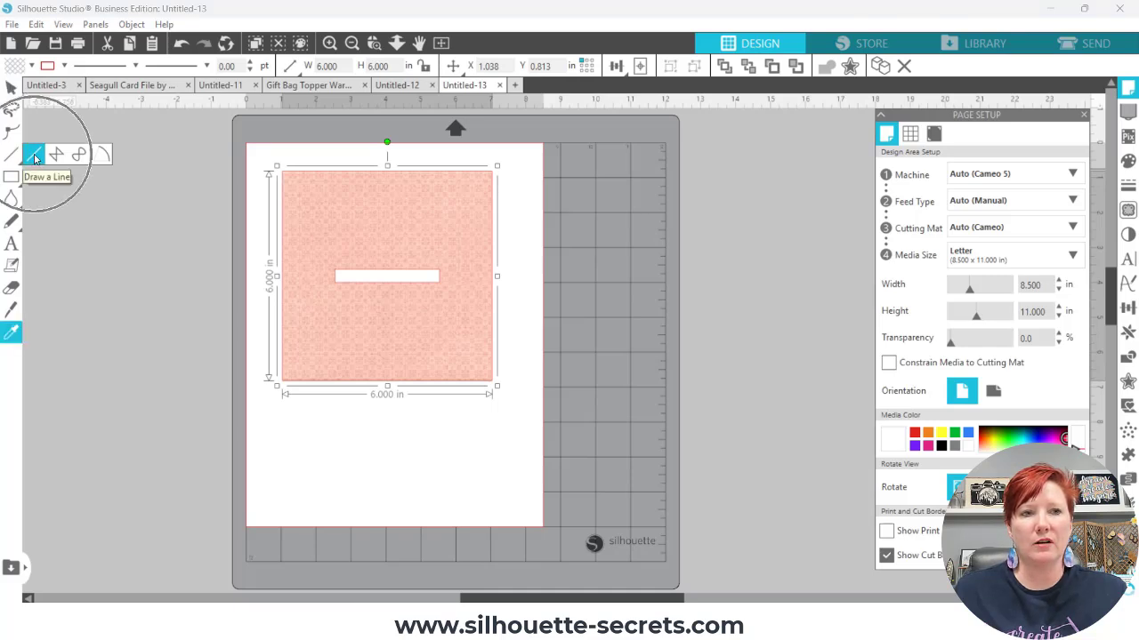
click(34, 157)
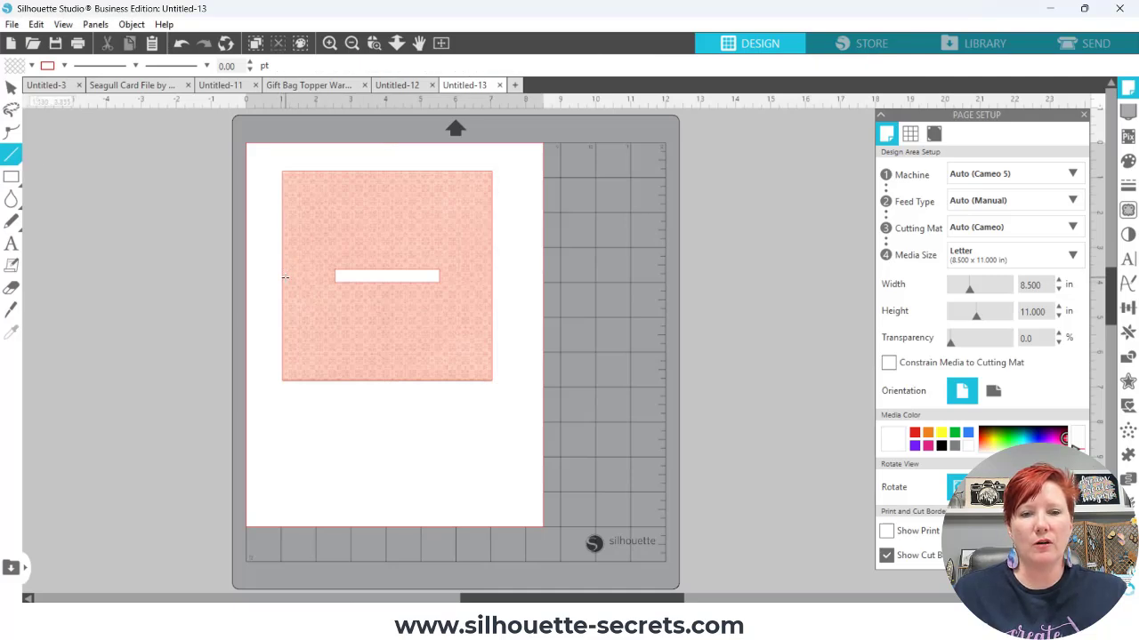
click(289, 277)
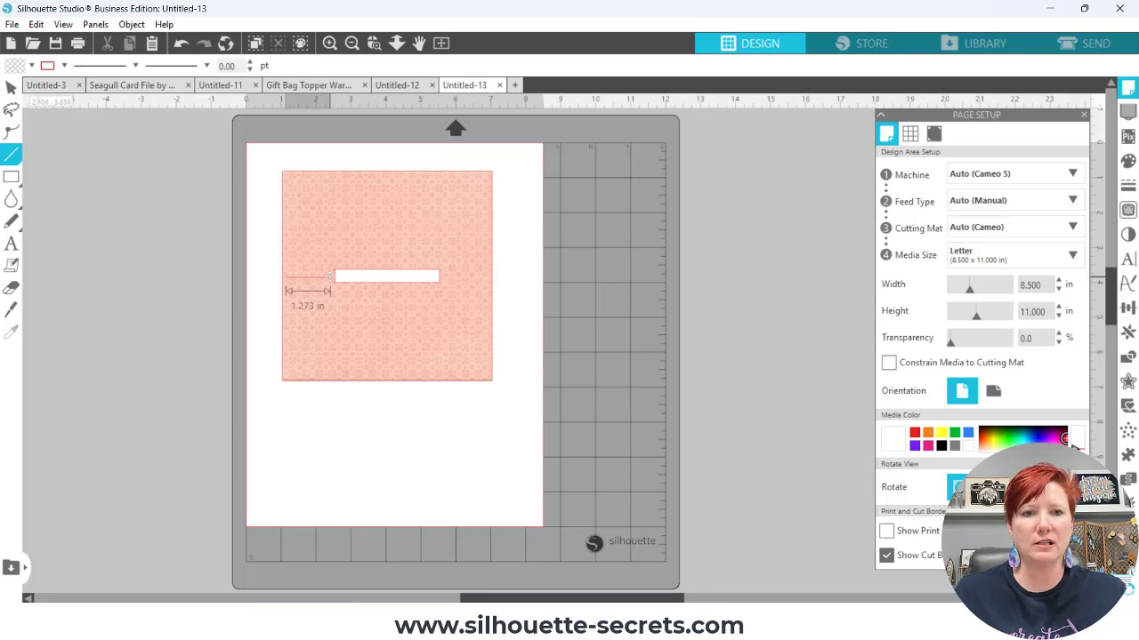
click(330, 277)
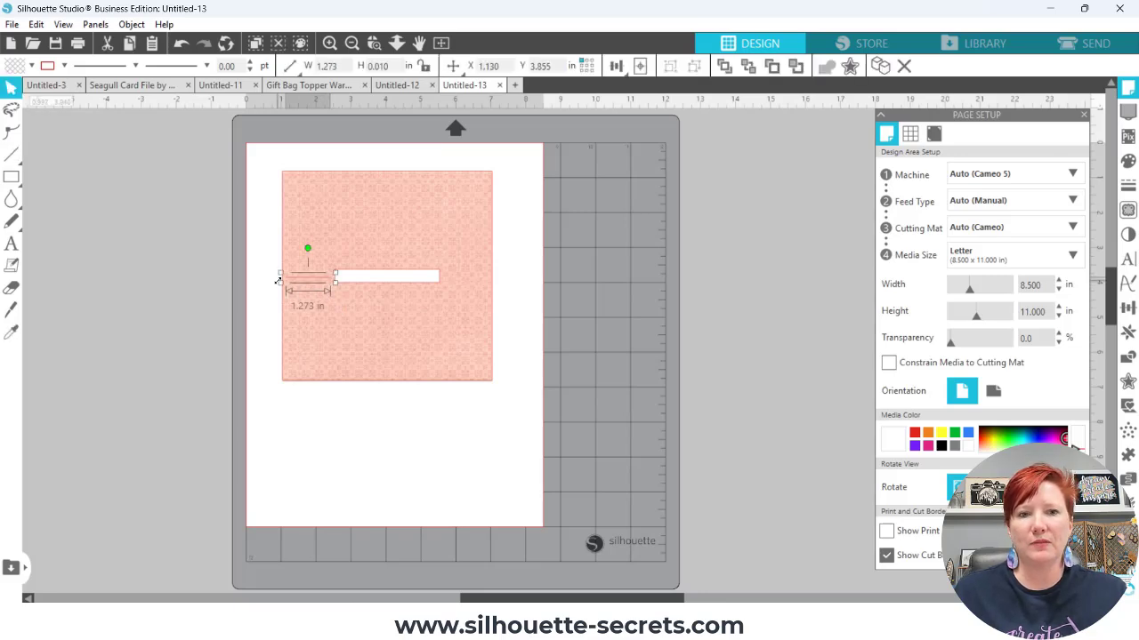
click(374, 43)
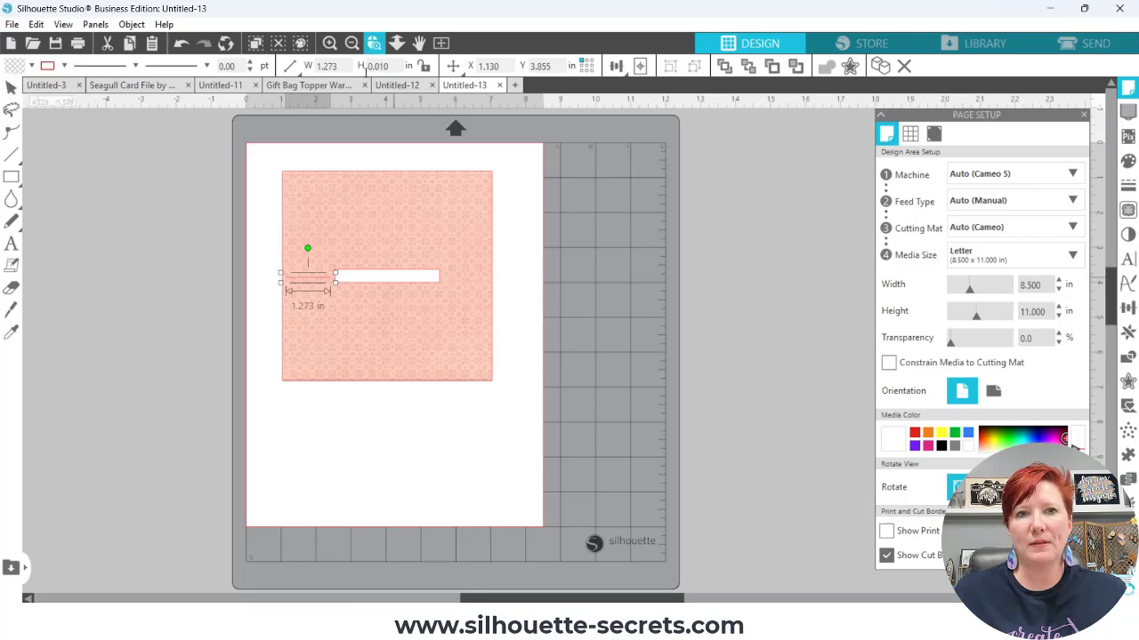
drag(203, 244, 557, 329)
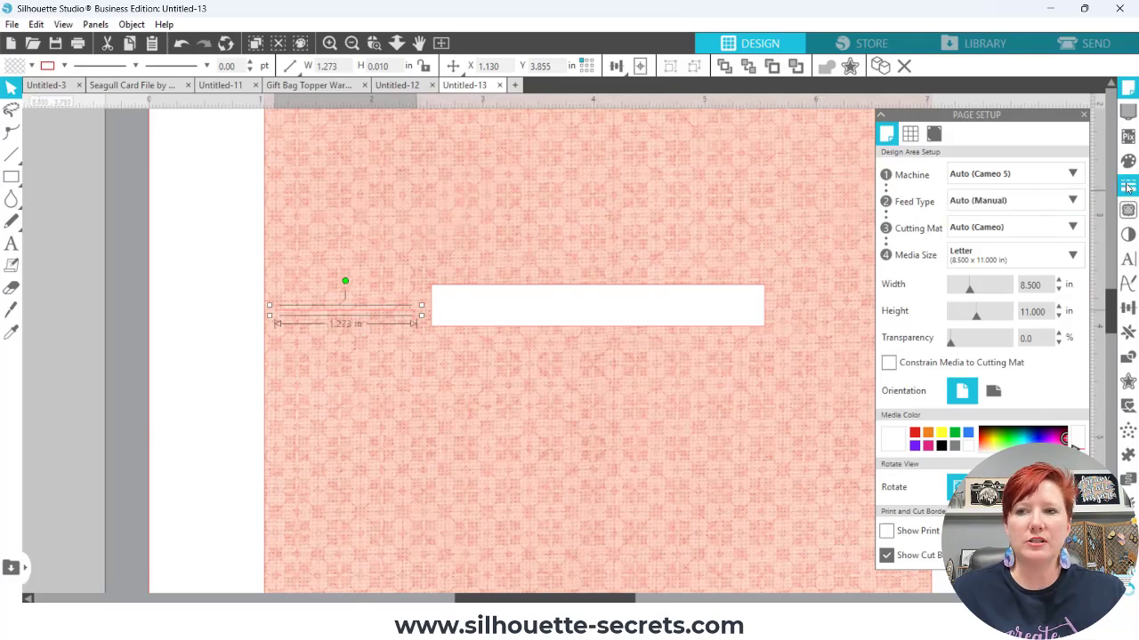
Give the short line a dashed style and reselect it with the Select tool
click(1127, 187)
click(1028, 180)
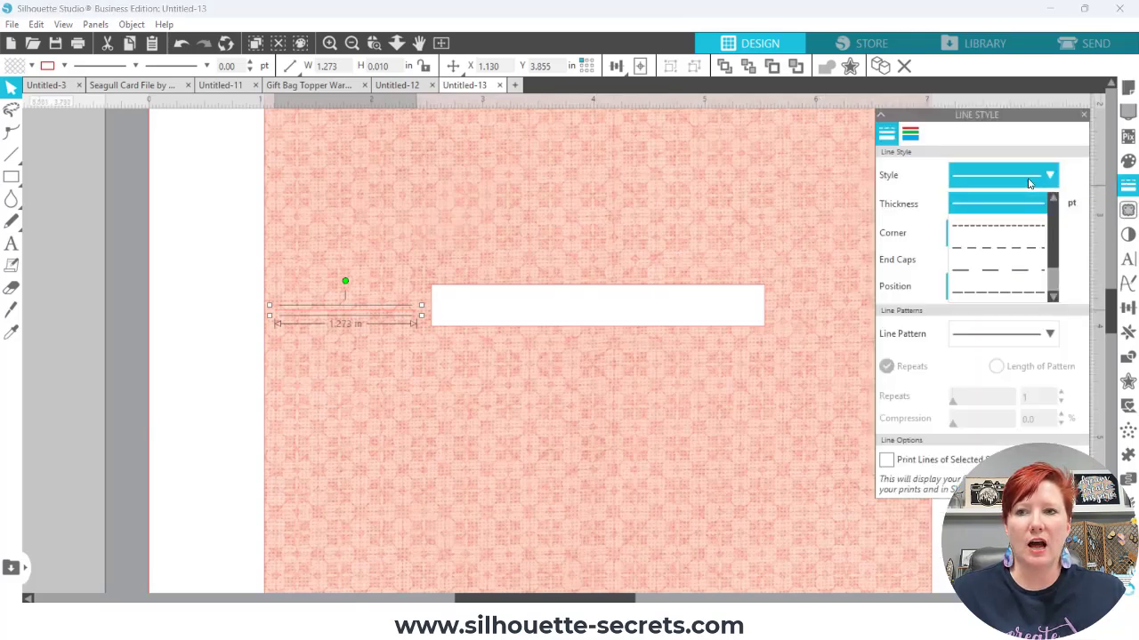
click(994, 274)
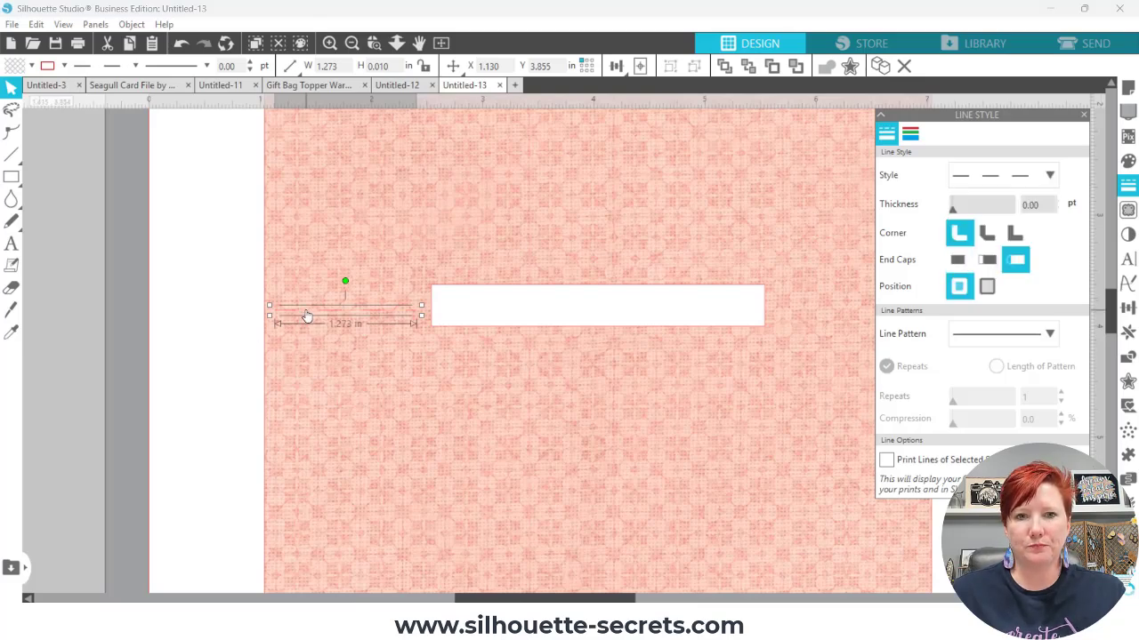
key(i)
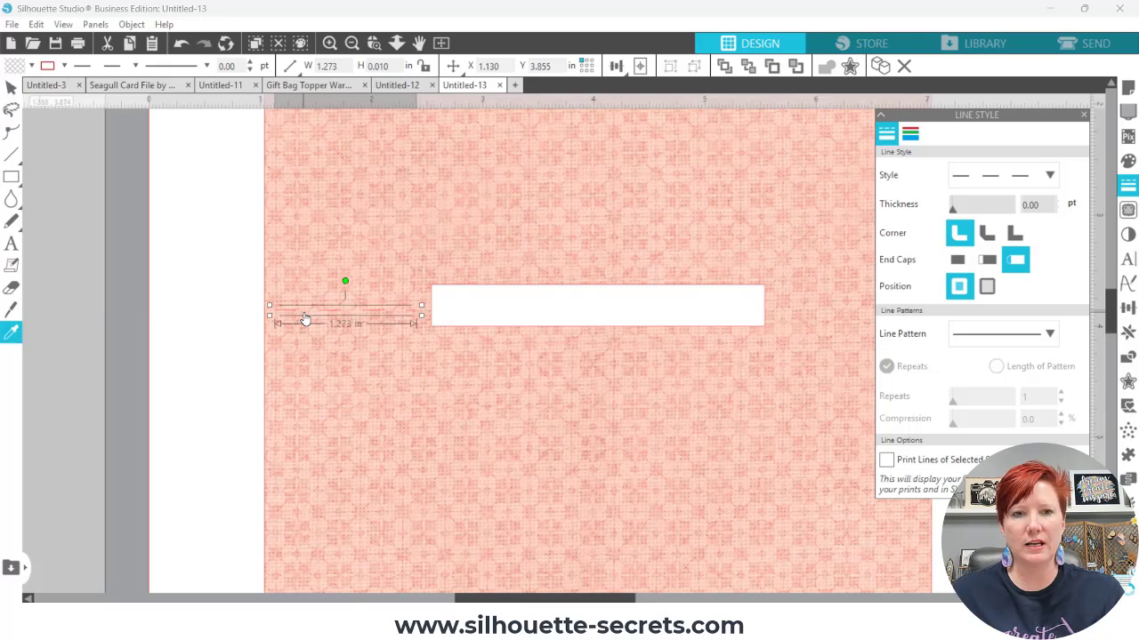
key(v)
click(294, 311)
click(288, 316)
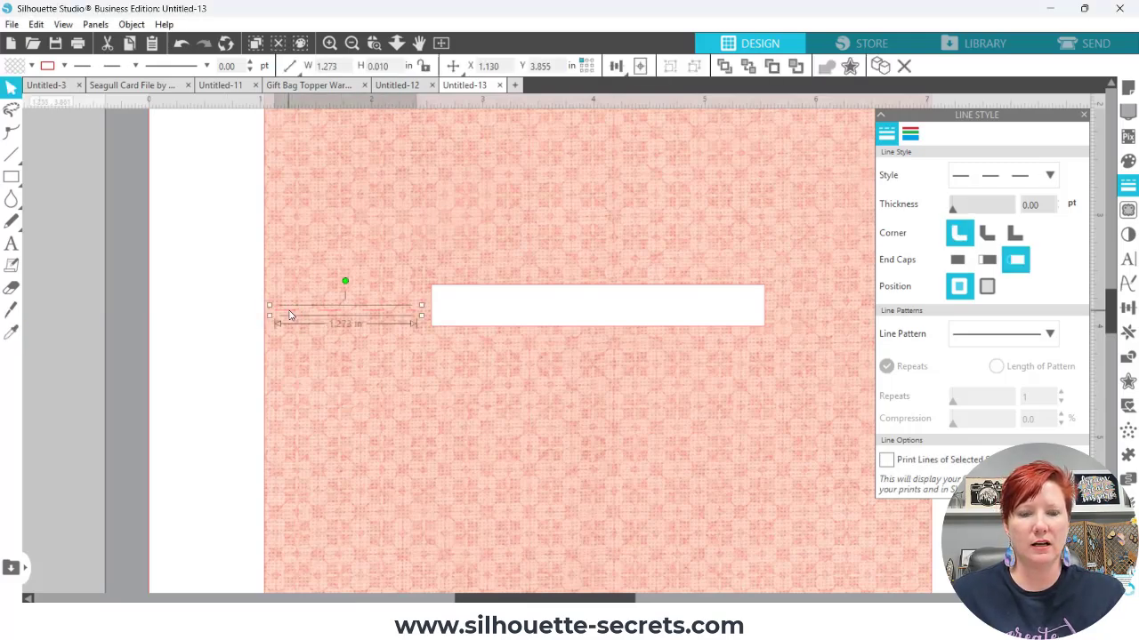
Place the dashed line right of the slot and align both lines to the middle
drag(289, 315, 745, 313)
scroll(750, 368, right, 3)
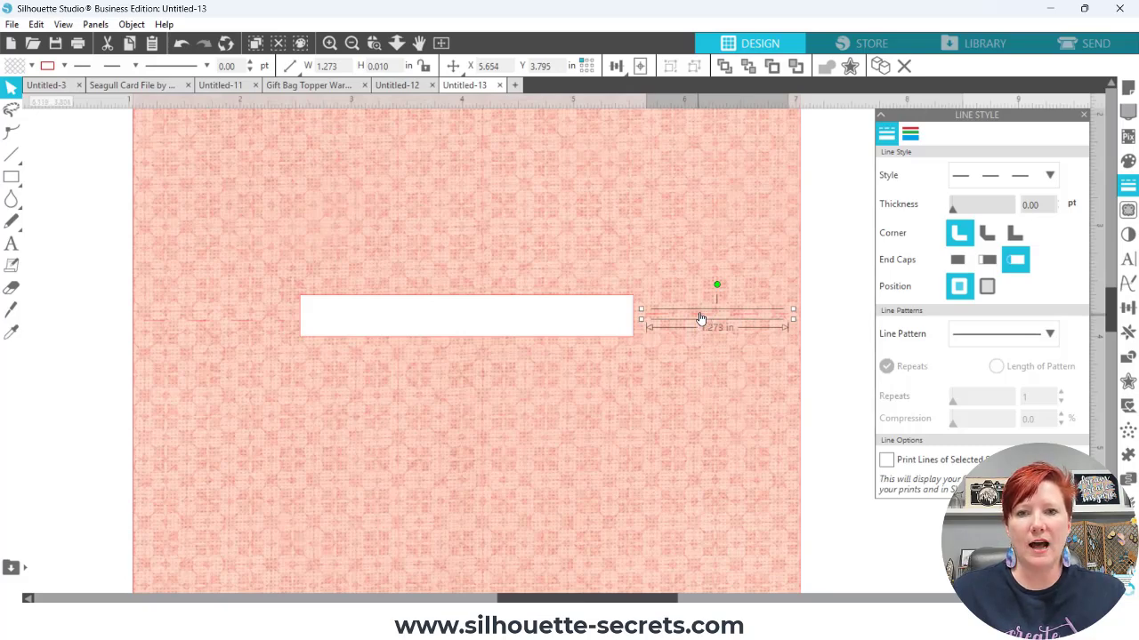
shift+click(245, 326)
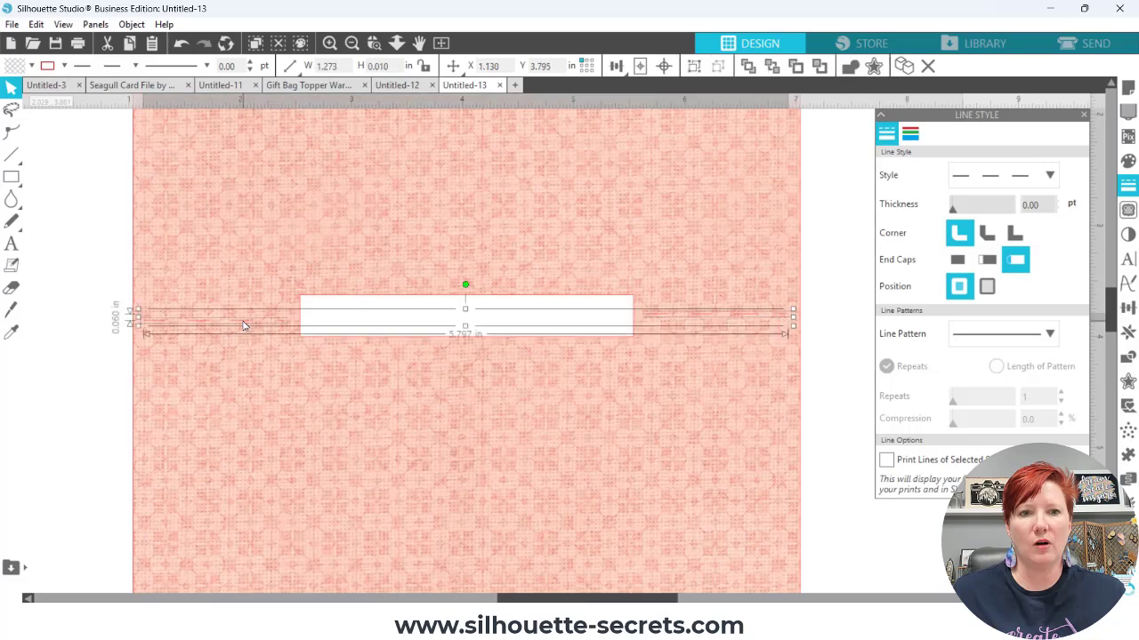
click(615, 66)
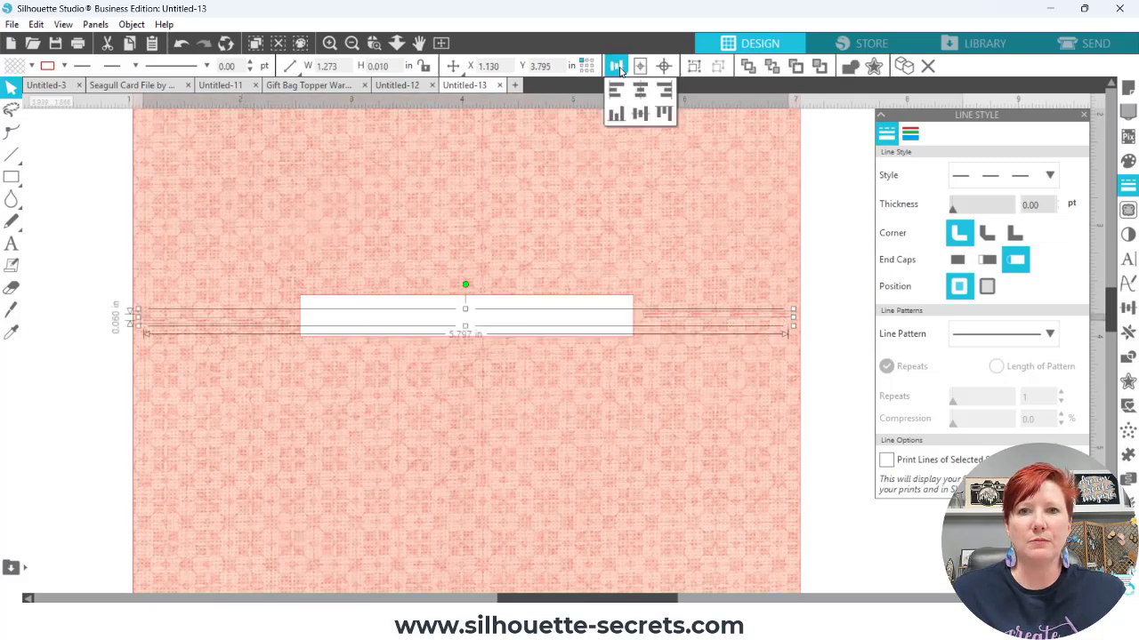
click(640, 116)
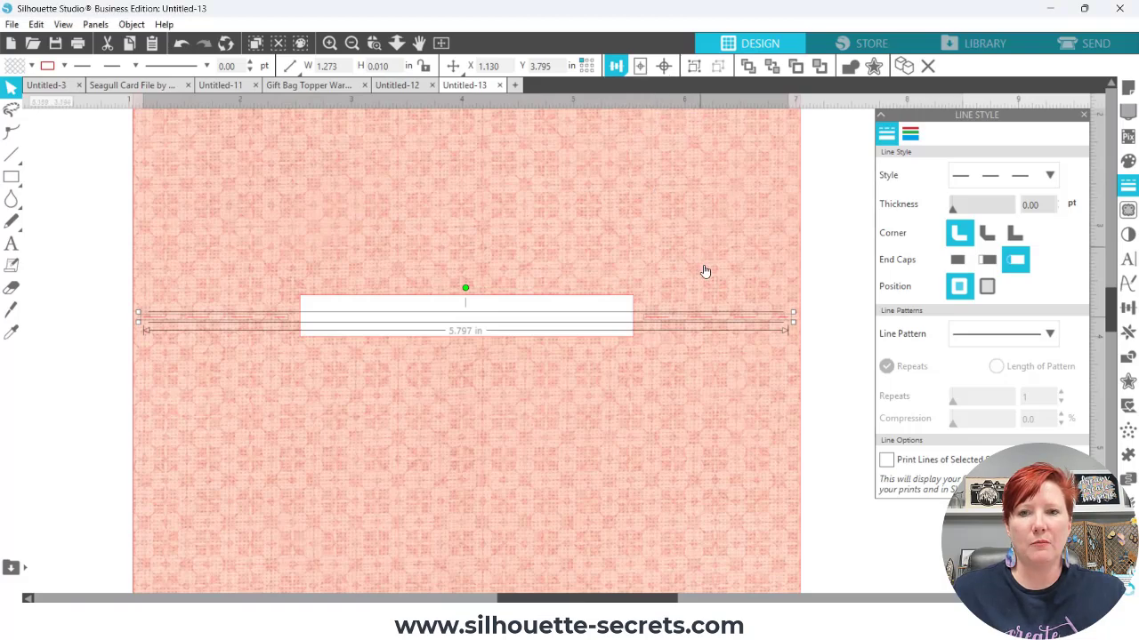
click(702, 322)
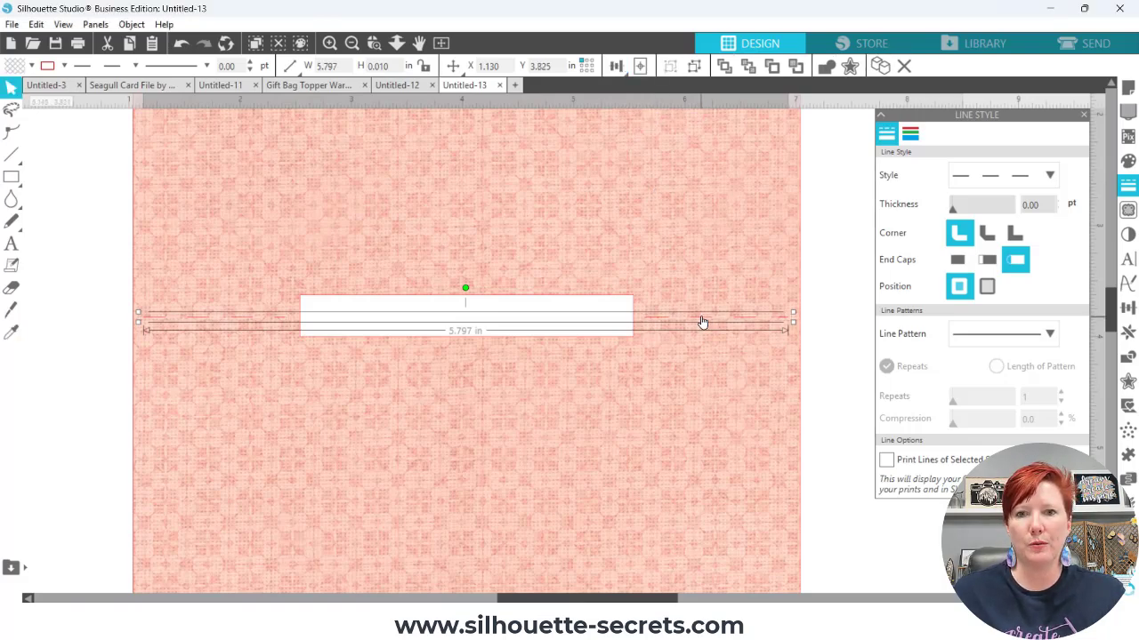
Zoom out to the whole page and nudge the pink design slightly down
click(351, 43)
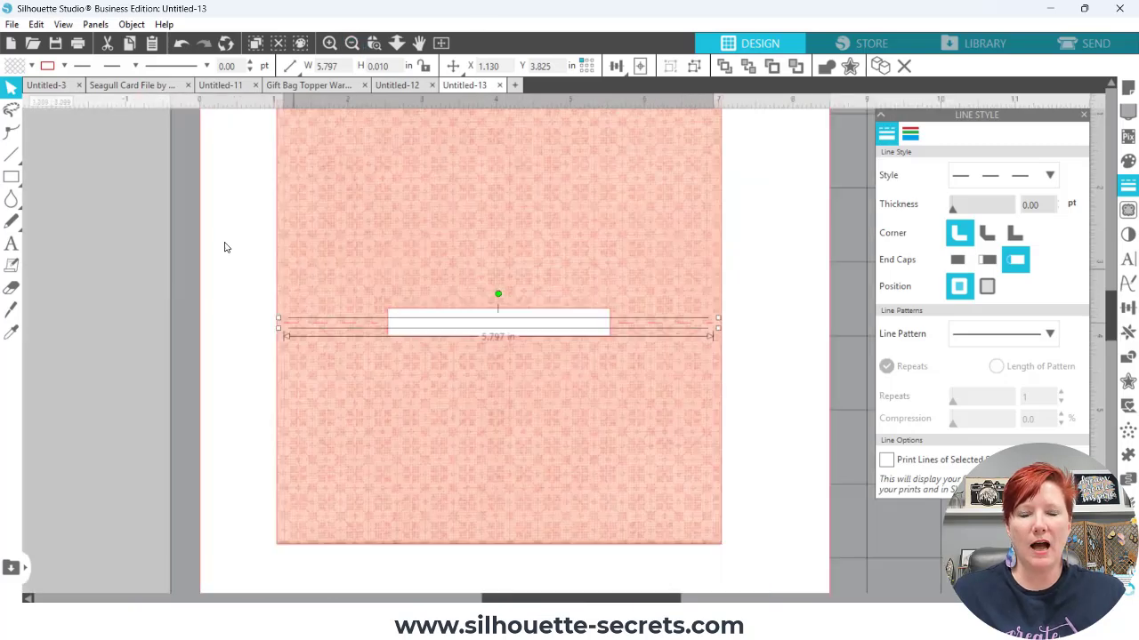
click(355, 44)
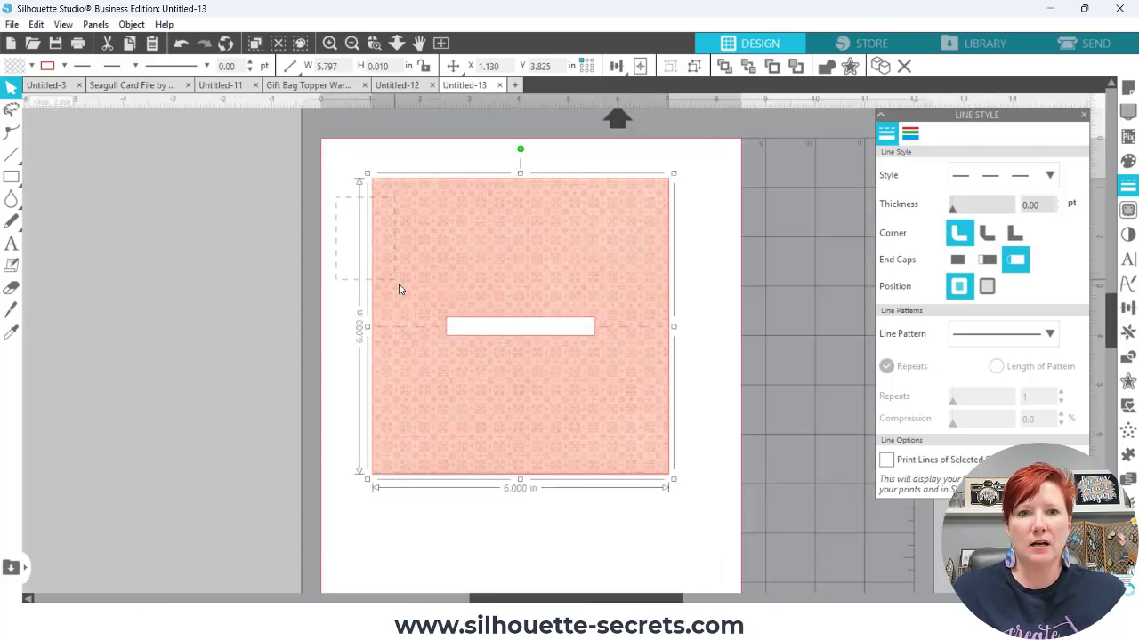
drag(399, 289, 480, 387)
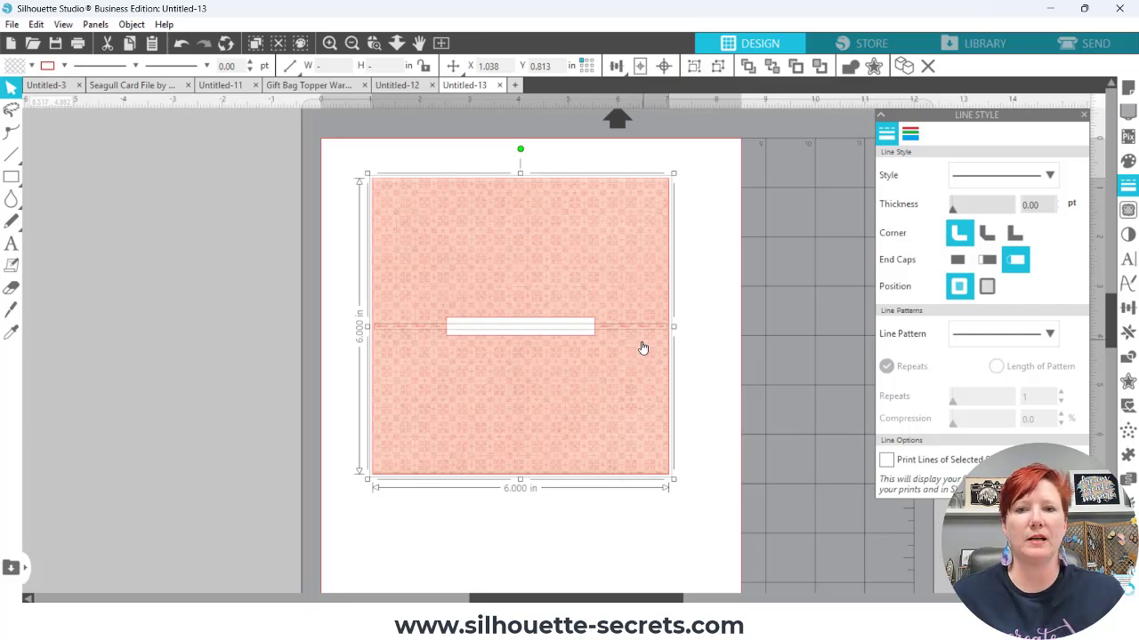
click(691, 330)
drag(646, 332, 644, 352)
click(245, 242)
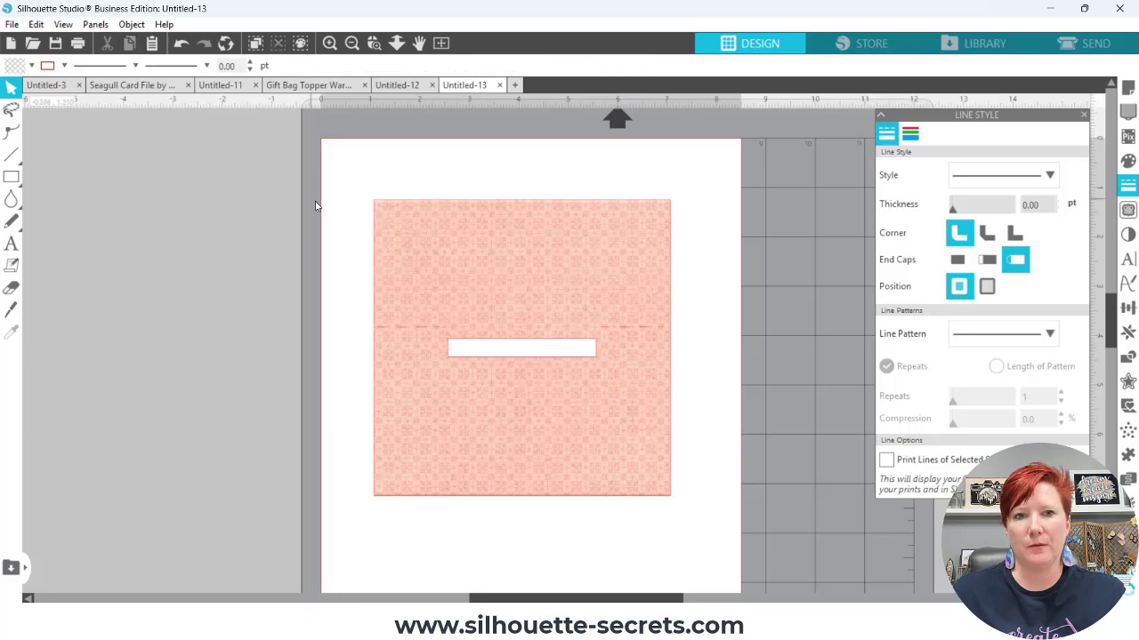
Align the score line to the square's middle, ungroup, and move the design to X 0.437, Y 0.678
drag(320, 200, 374, 298)
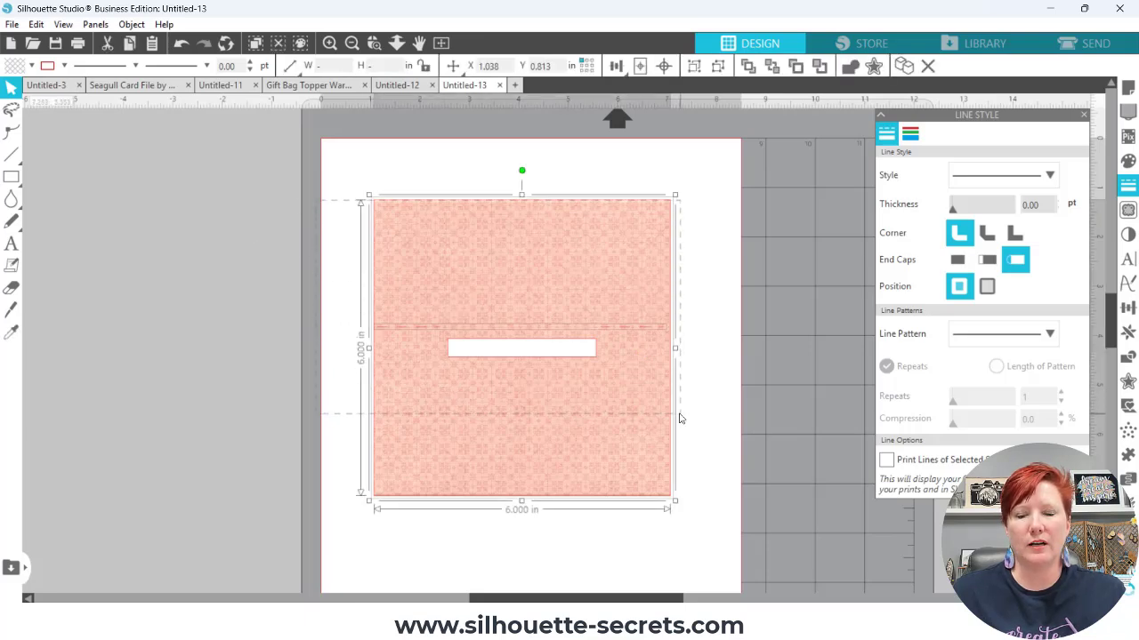
mouse_move(620, 71)
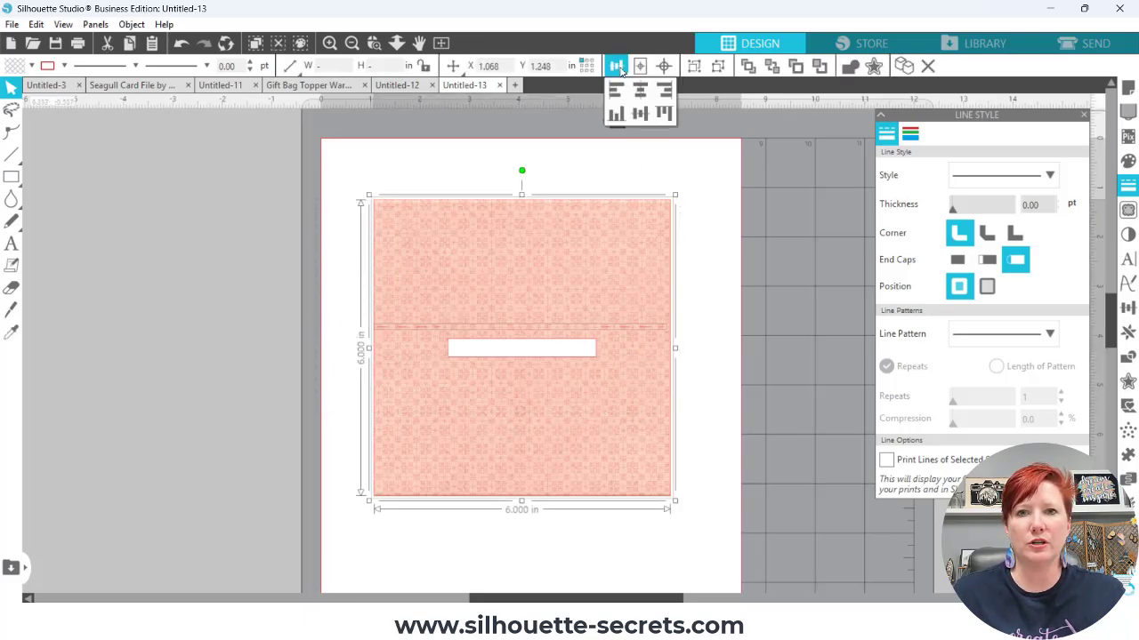
click(641, 114)
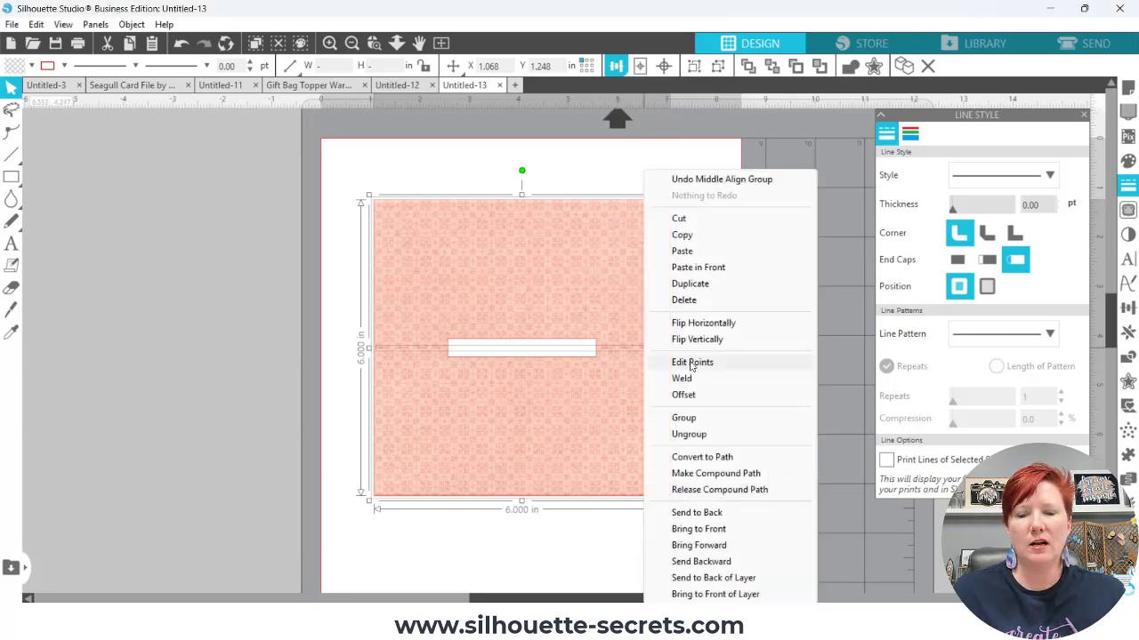
click(689, 434)
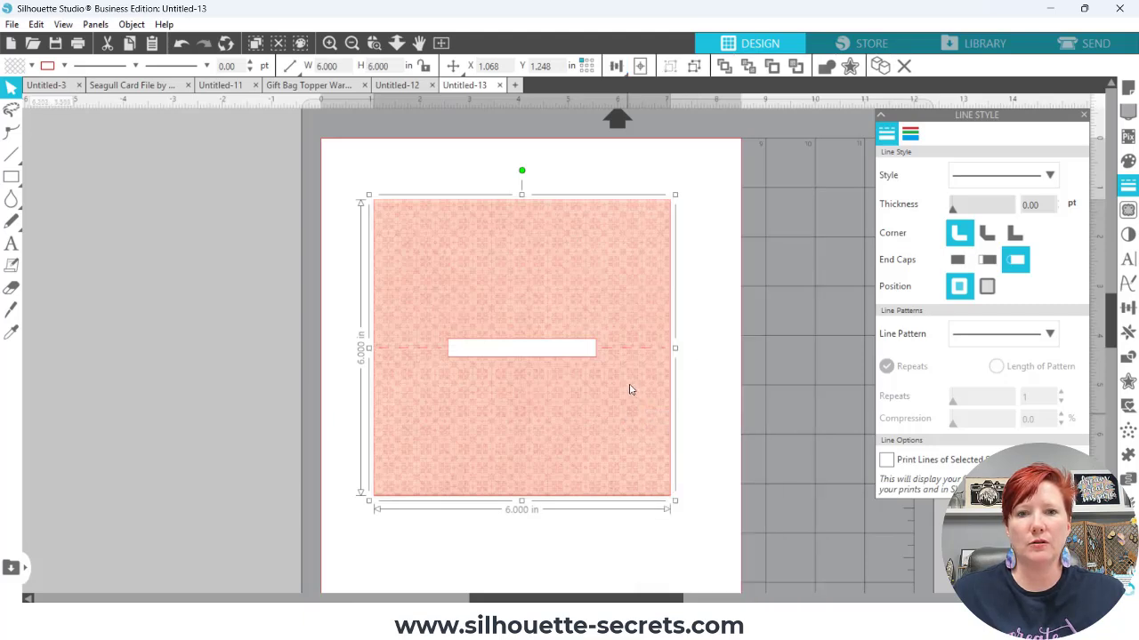
drag(627, 379, 597, 389)
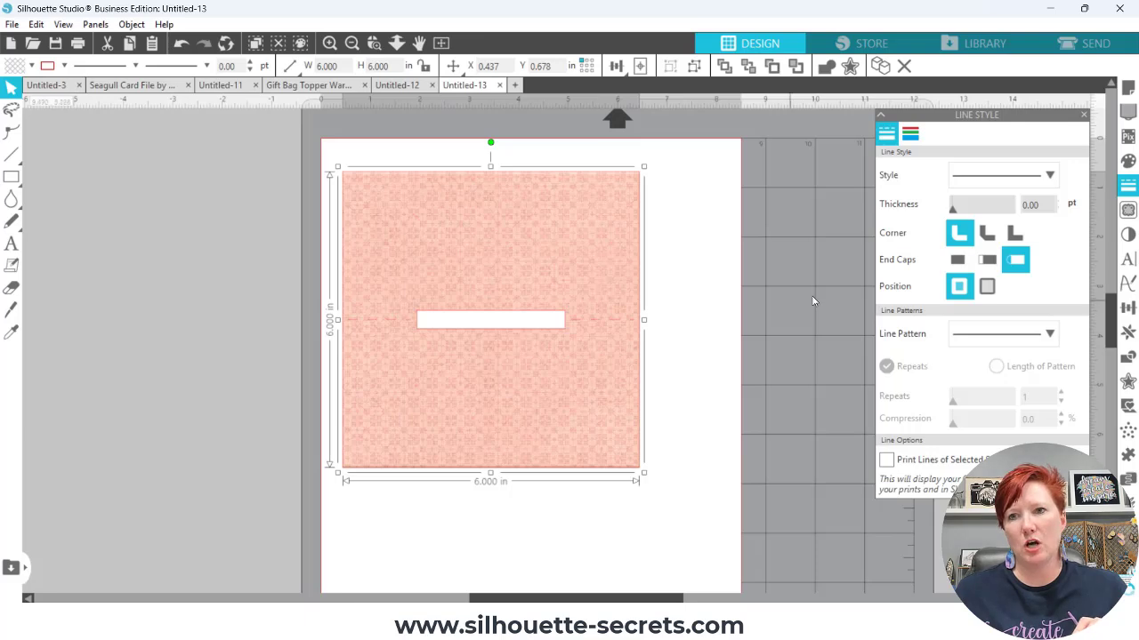
Turn registration marks on and move the design to X 0.722, Y 1.473, clear of them
click(1128, 86)
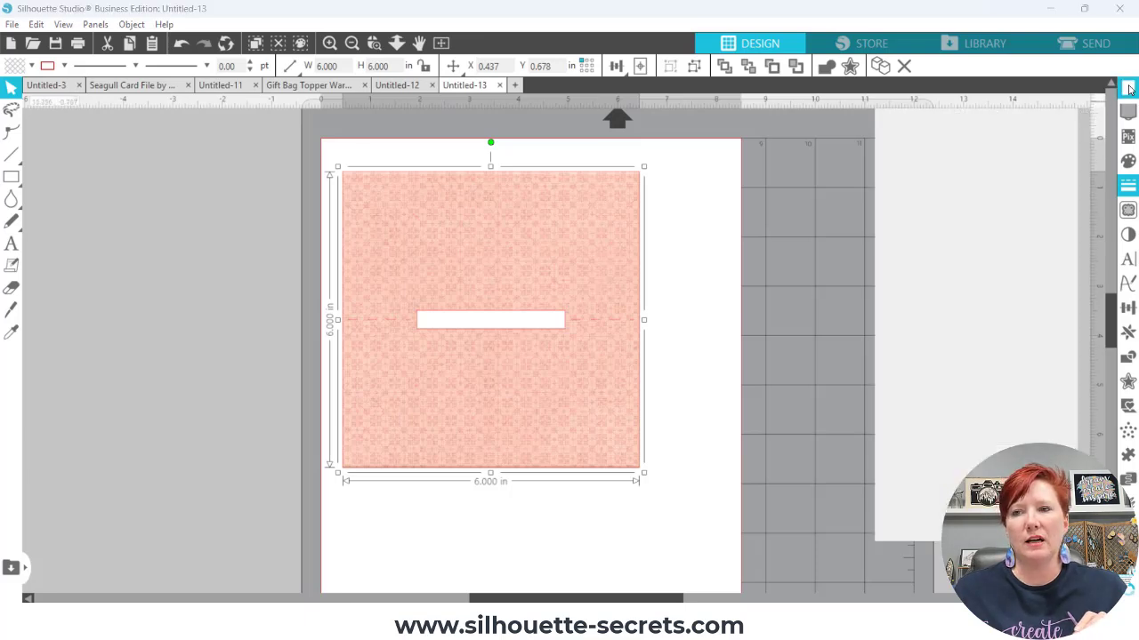
click(934, 134)
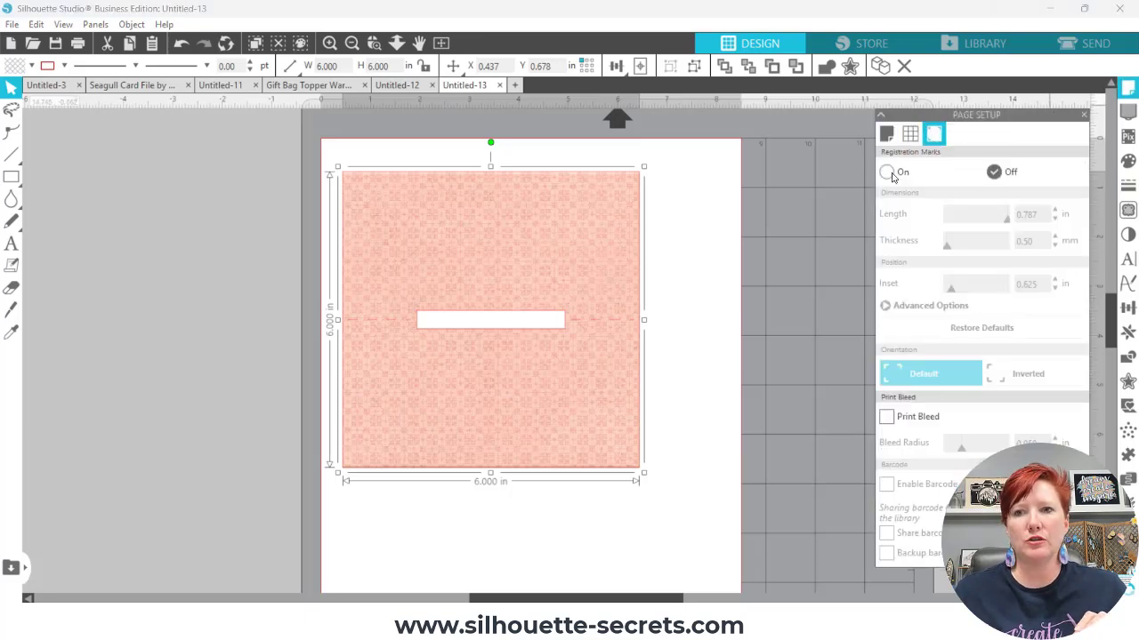
click(892, 176)
drag(473, 236, 488, 278)
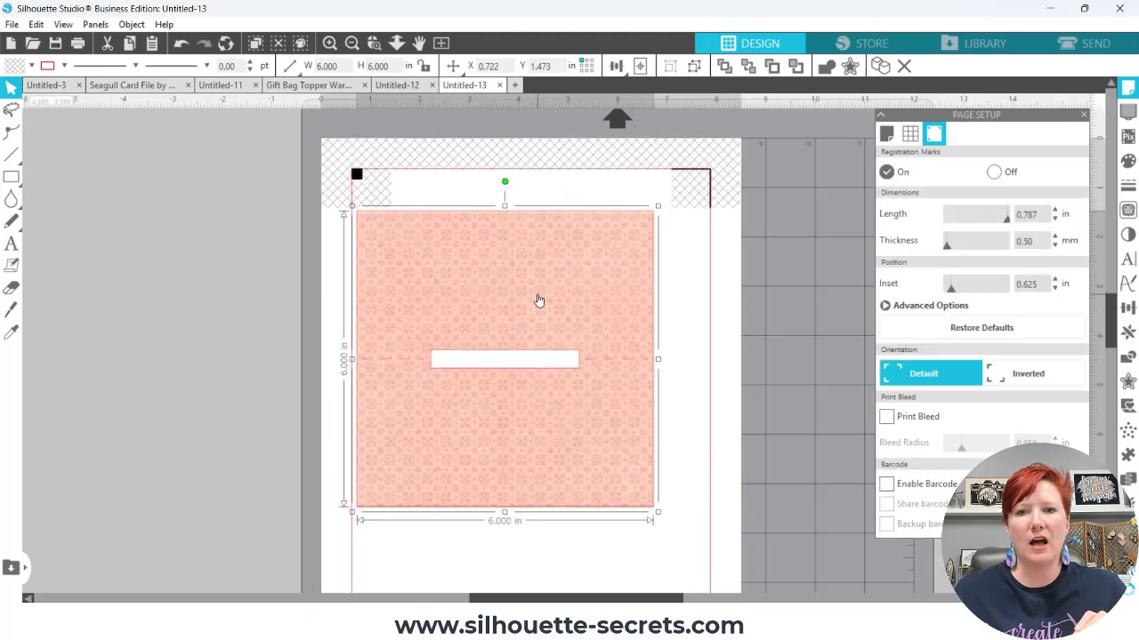
mouse_move(1112, 316)
mouse_down()
mouse_move(1117, 340)
mouse_move(1115, 300)
mouse_up()
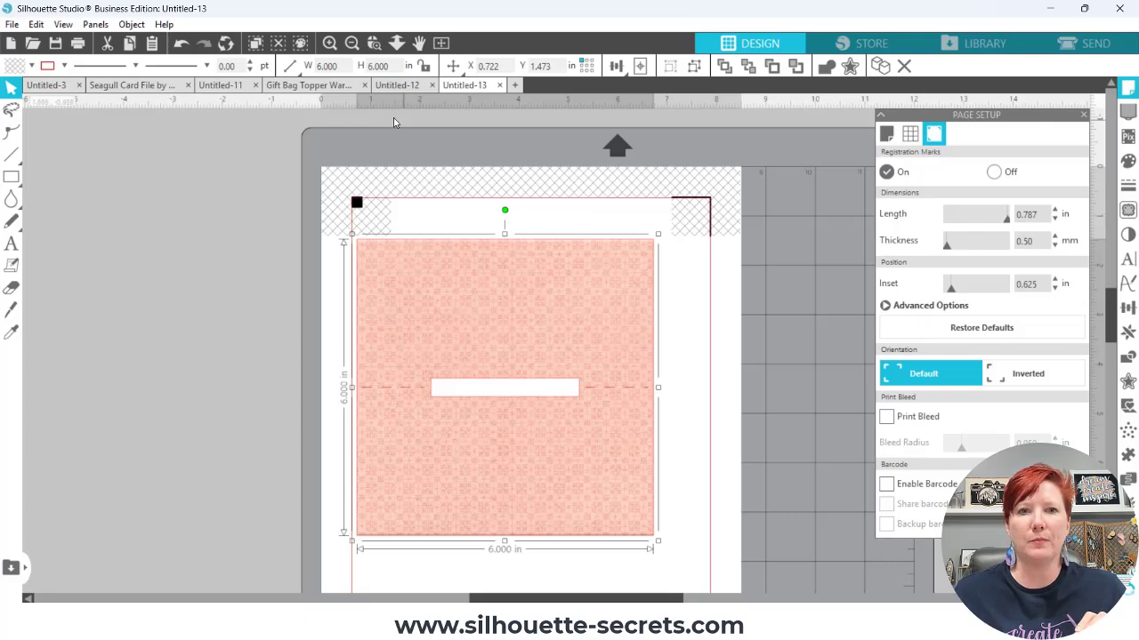
Return to the Gift Bag Topper Warm Embrace document and deselect the pink topper group
click(308, 86)
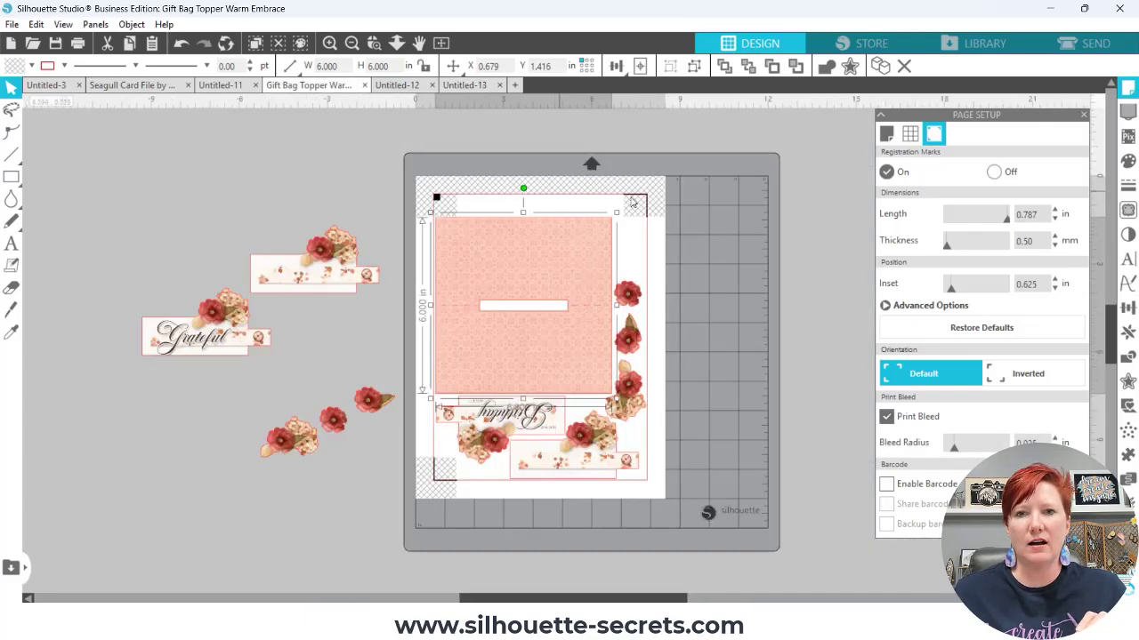
click(668, 292)
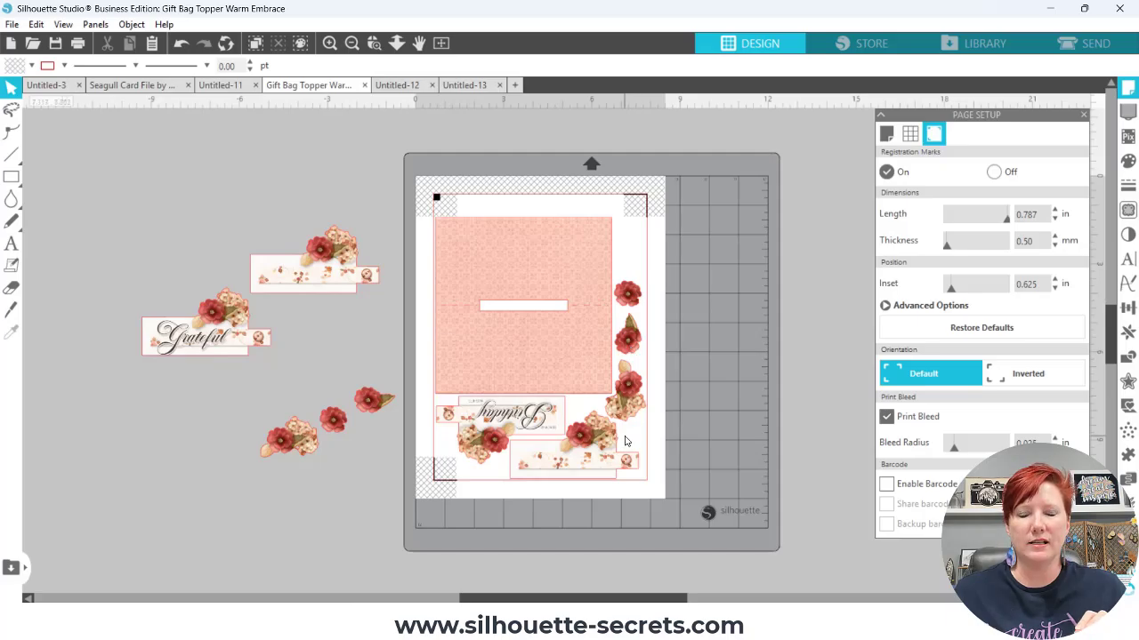